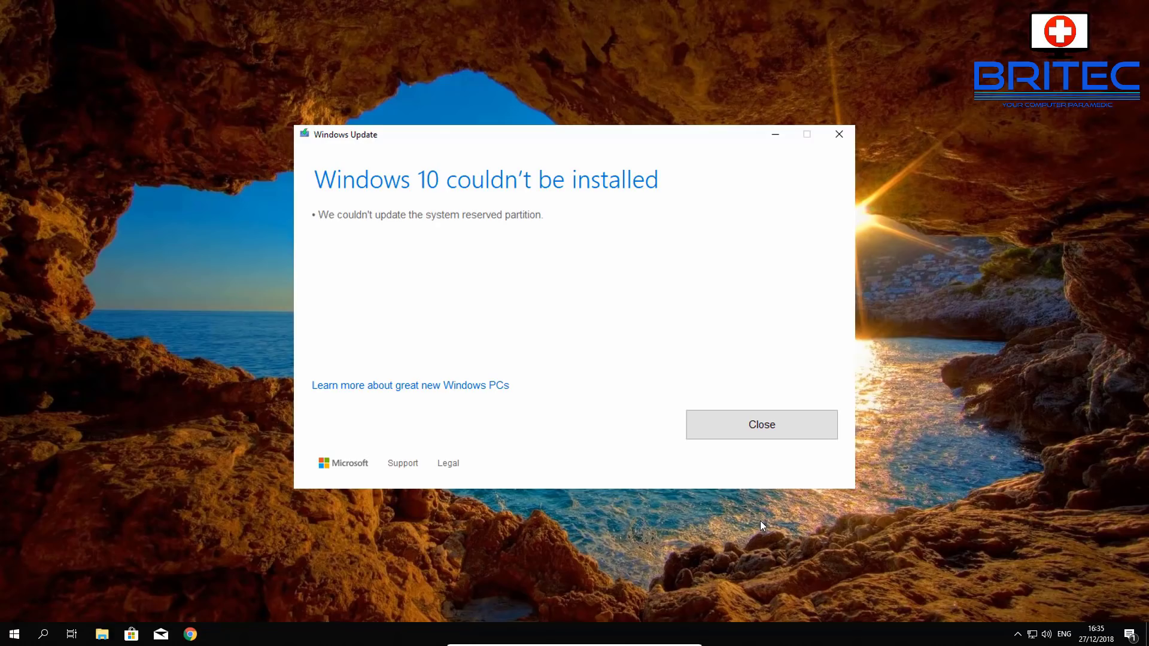
Dismiss the Windows Update error saying Windows 10 couldn't update the system reserved partition.
key("Return")
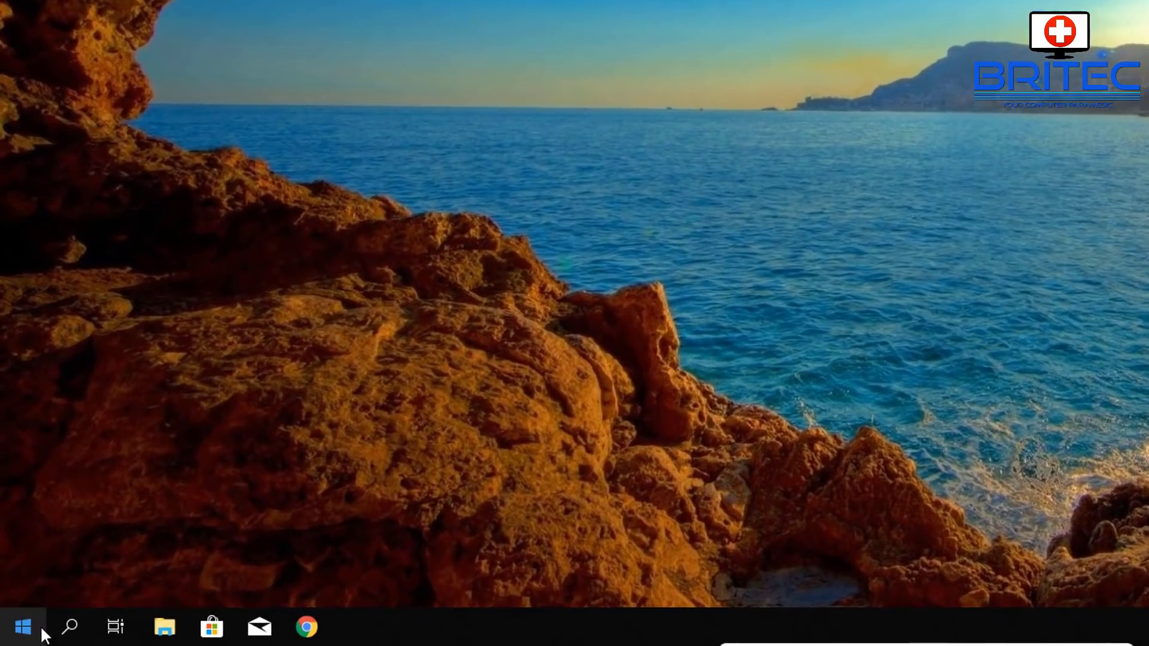
Open Disk Management from the Win+X menu and reposition it to show Disk 0's partitions.
right_click(15, 634)
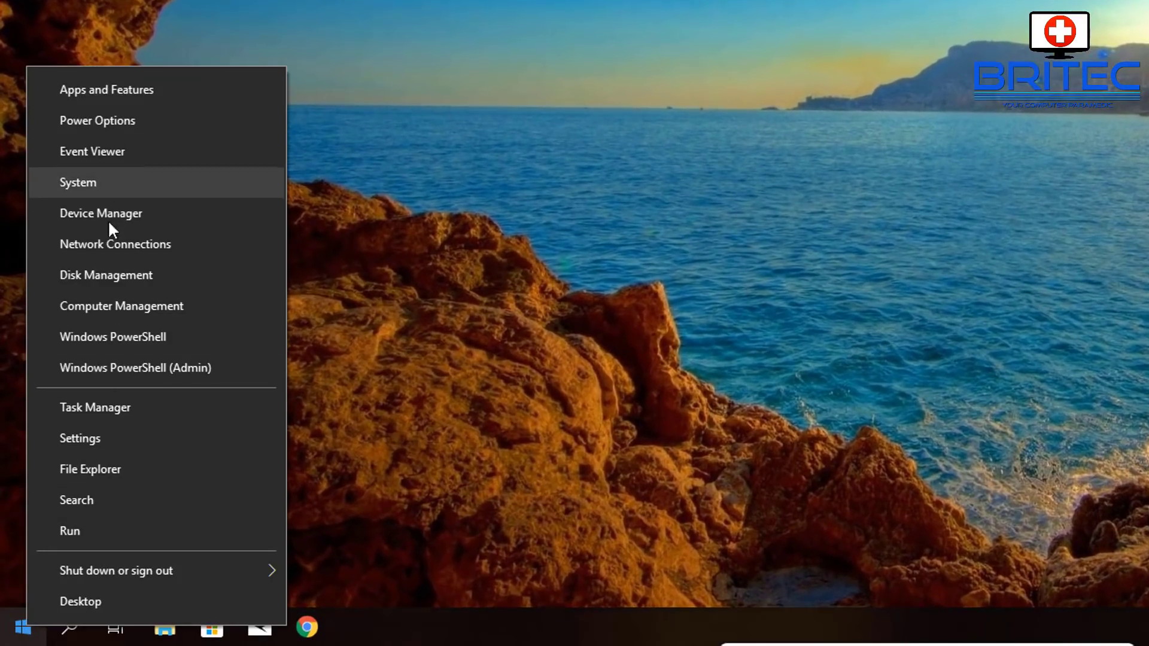
left_click(97, 279)
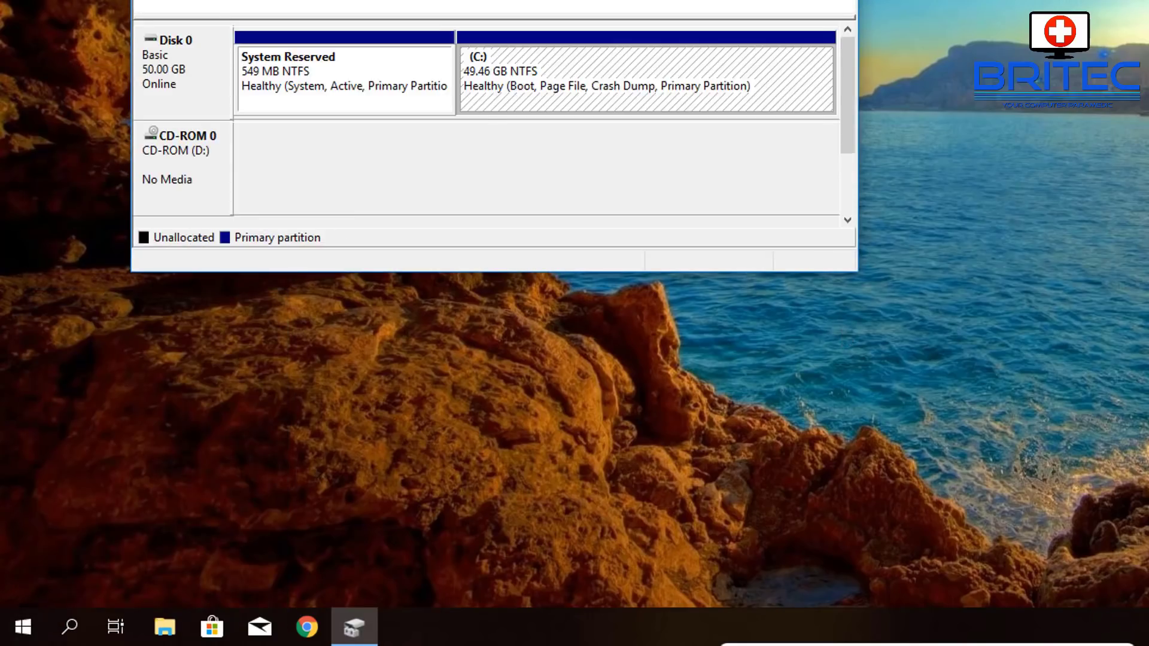
left_click_drag(556, 0, 939, 8)
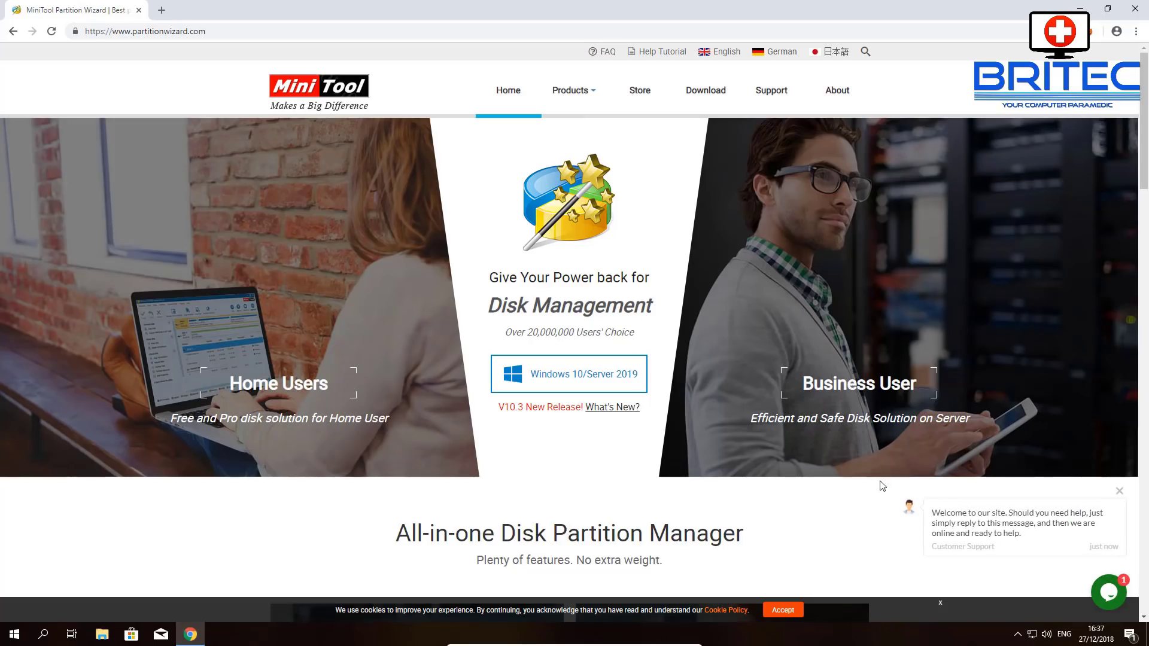
mouse_move(799, 460)
mouse_move(320, 379)
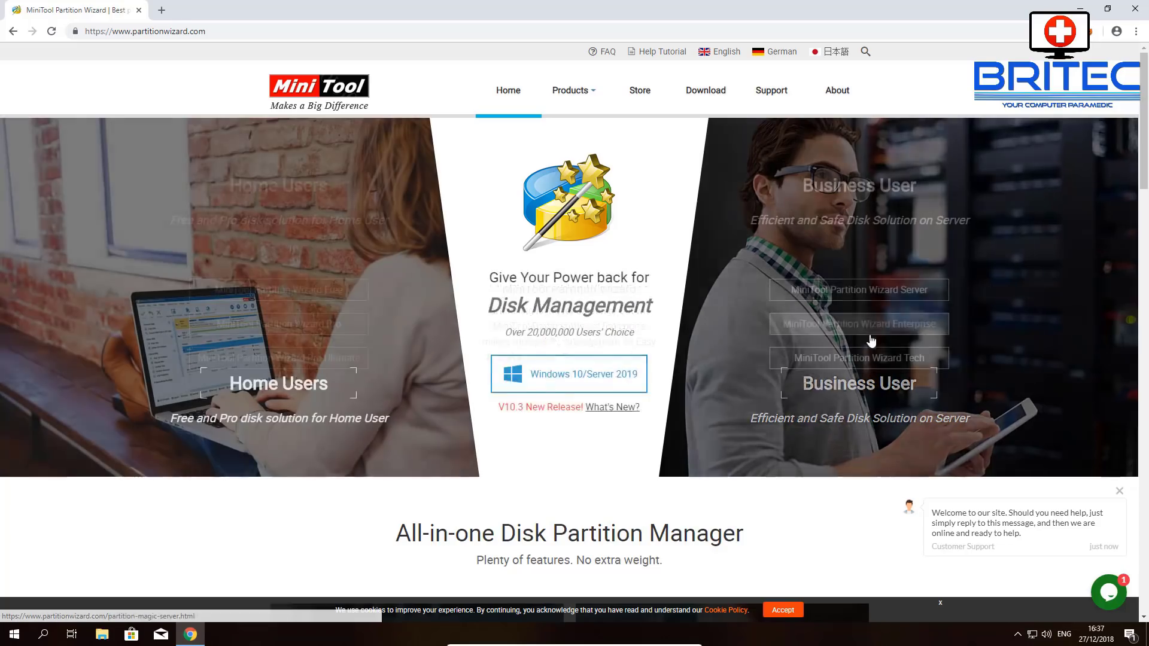
mouse_move(886, 297)
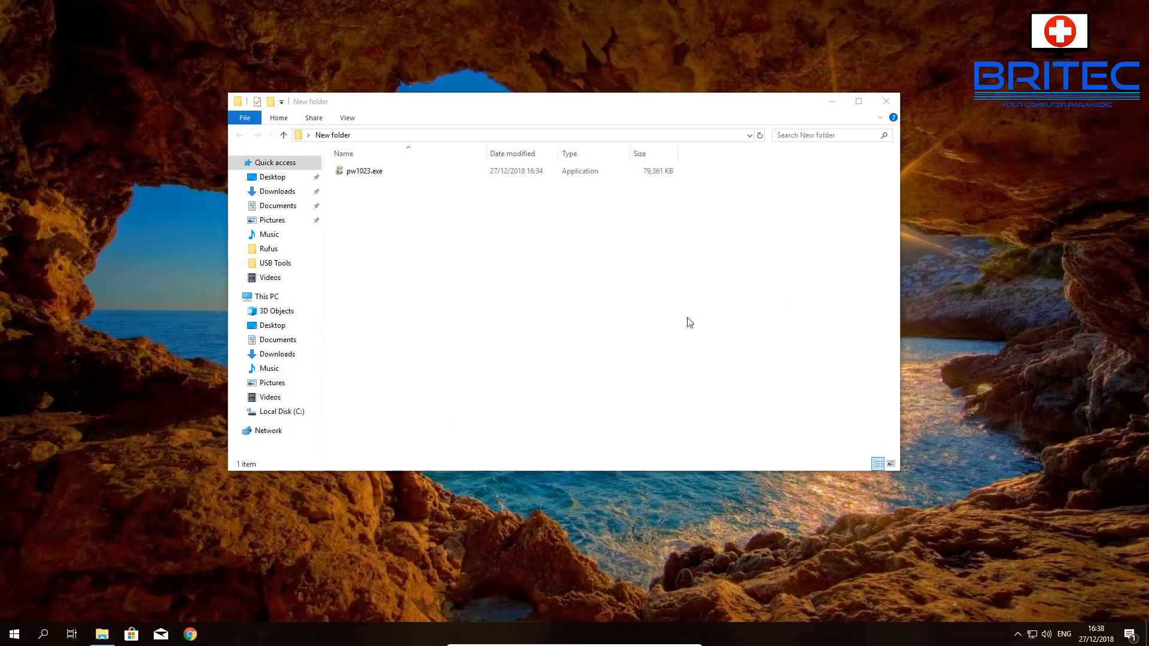
Run pw1023.exe, allow it to make changes, keep English and accept the licence agreement.
double_click(378, 171)
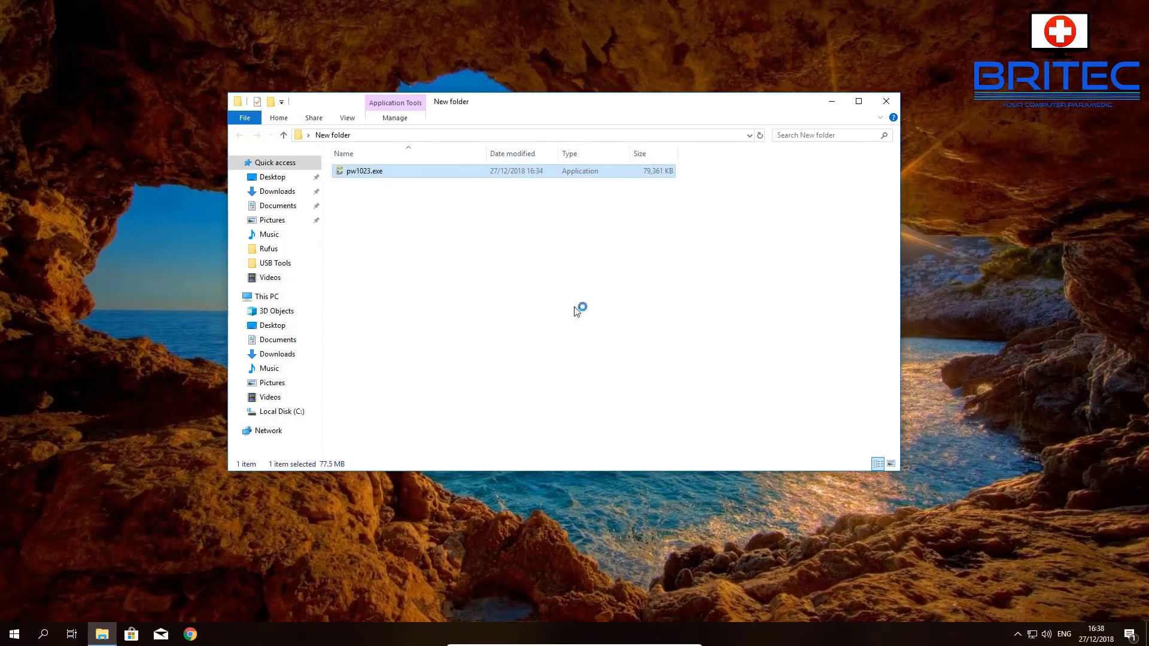
left_click(886, 101)
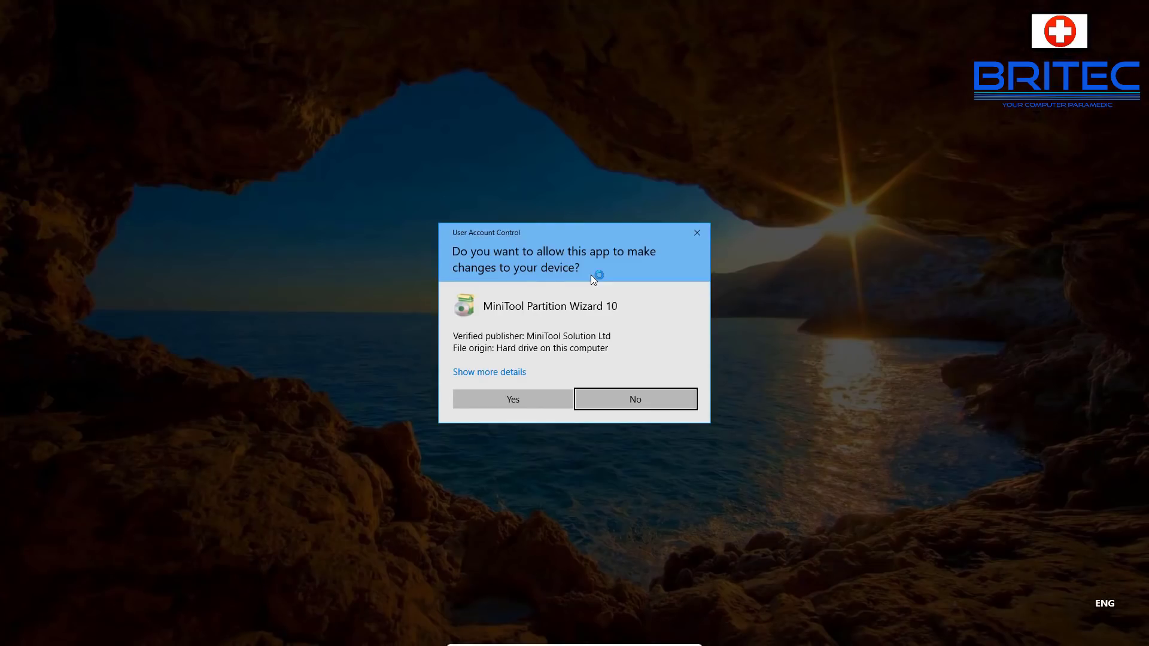
left_click(510, 393)
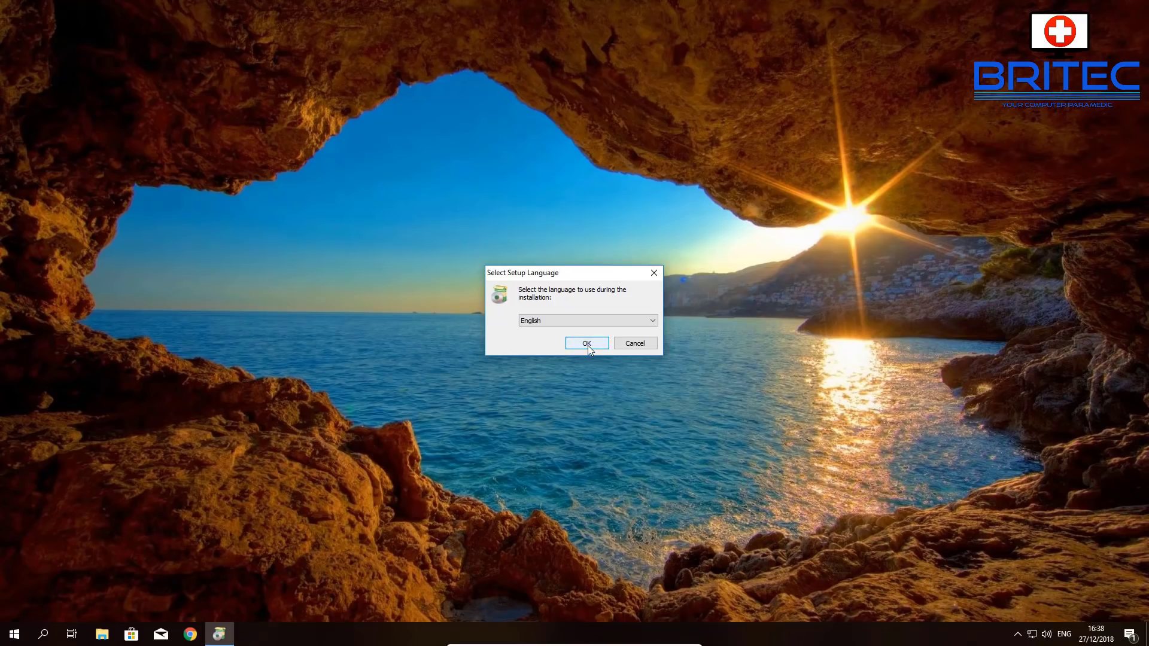
left_click(587, 343)
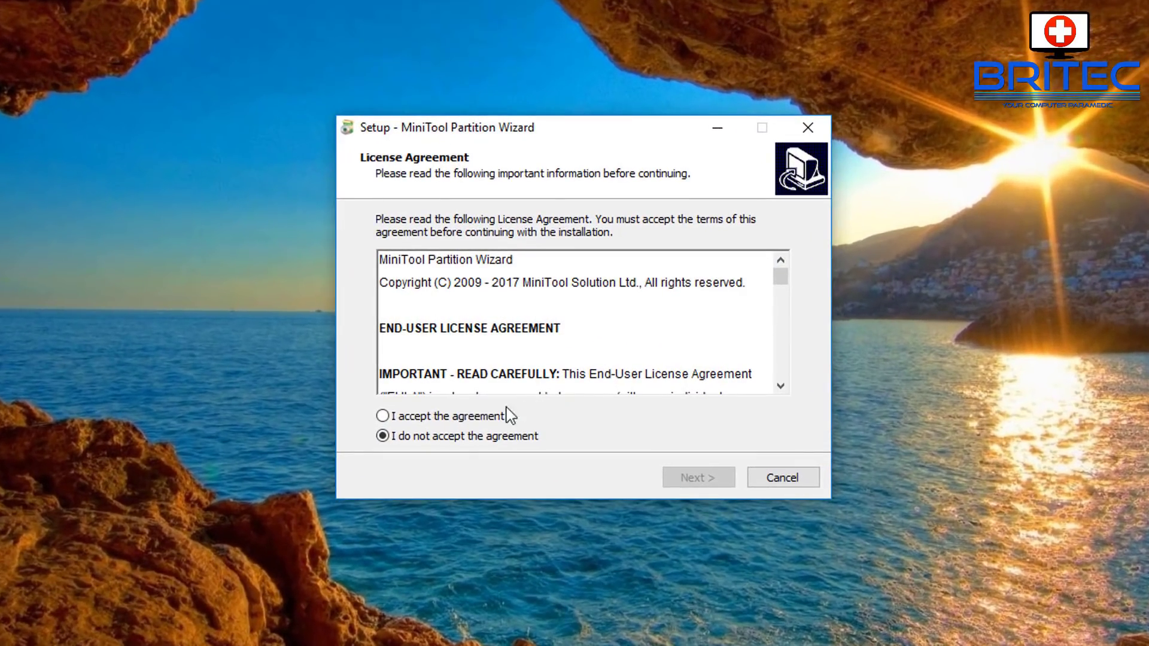
left_click(463, 420)
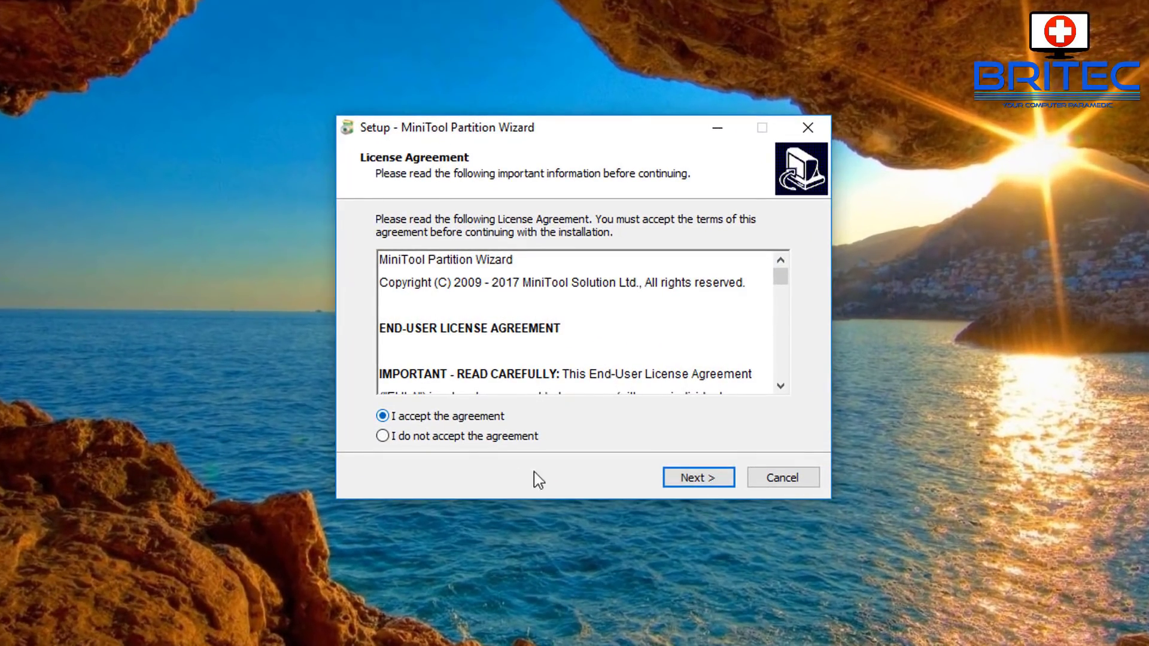
left_click(706, 483)
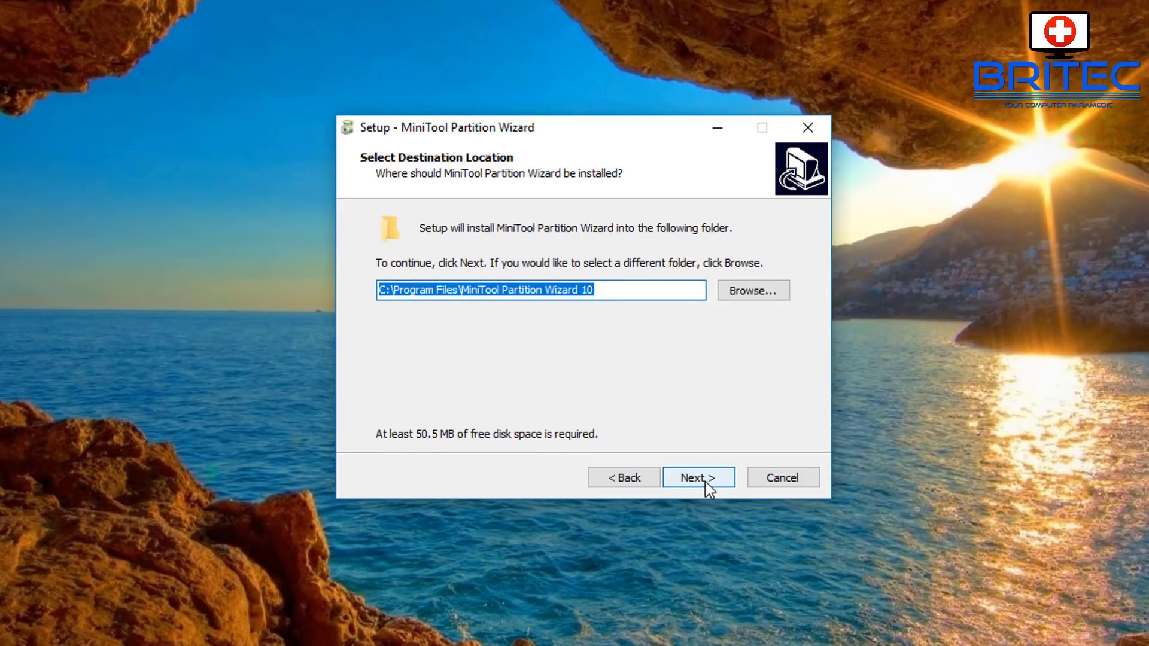
Install with default folder, Start Menu and shortcut options, launch it and select the USB Disk 2 partition.
left_click(706, 484)
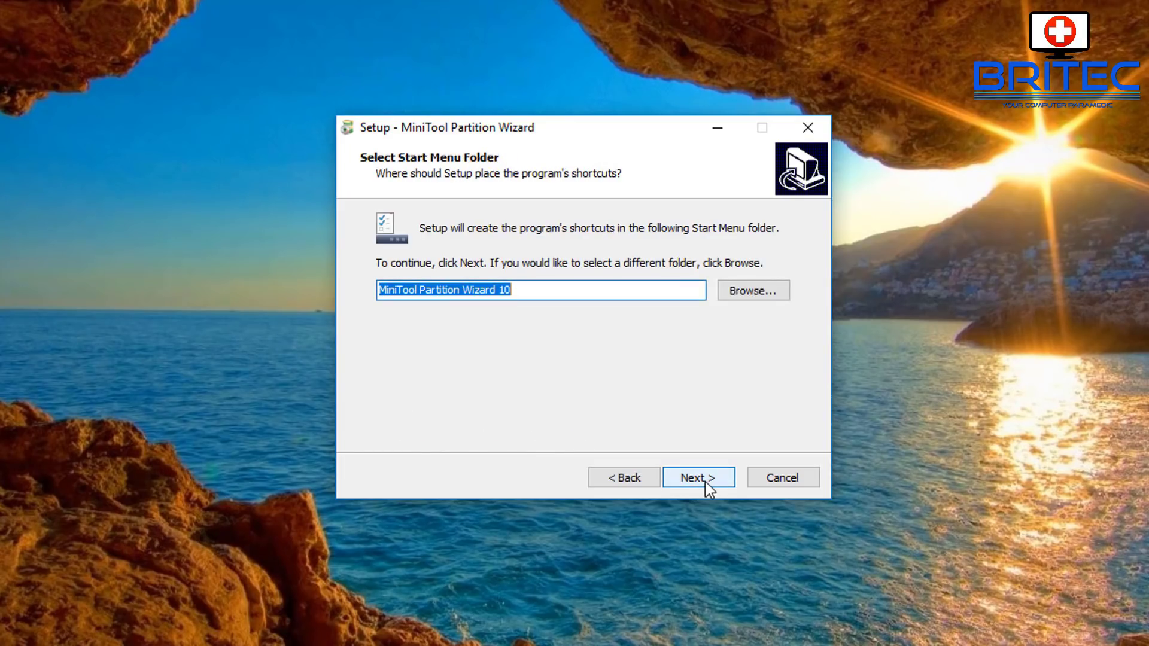
left_click(706, 483)
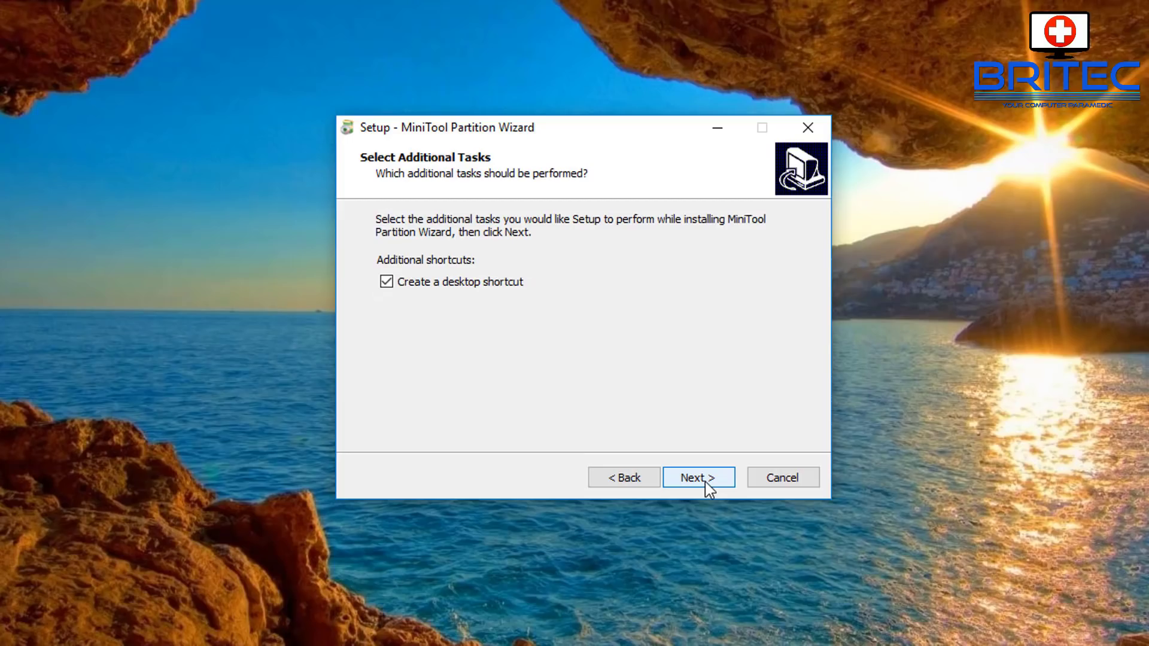
left_click(707, 484)
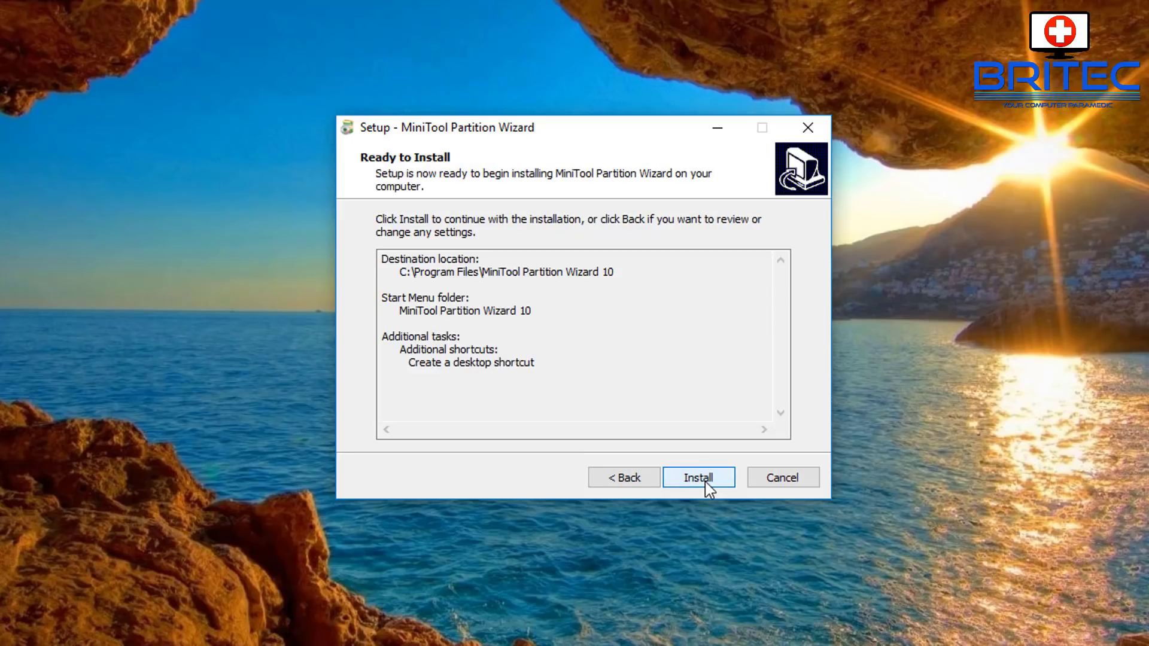
left_click(706, 484)
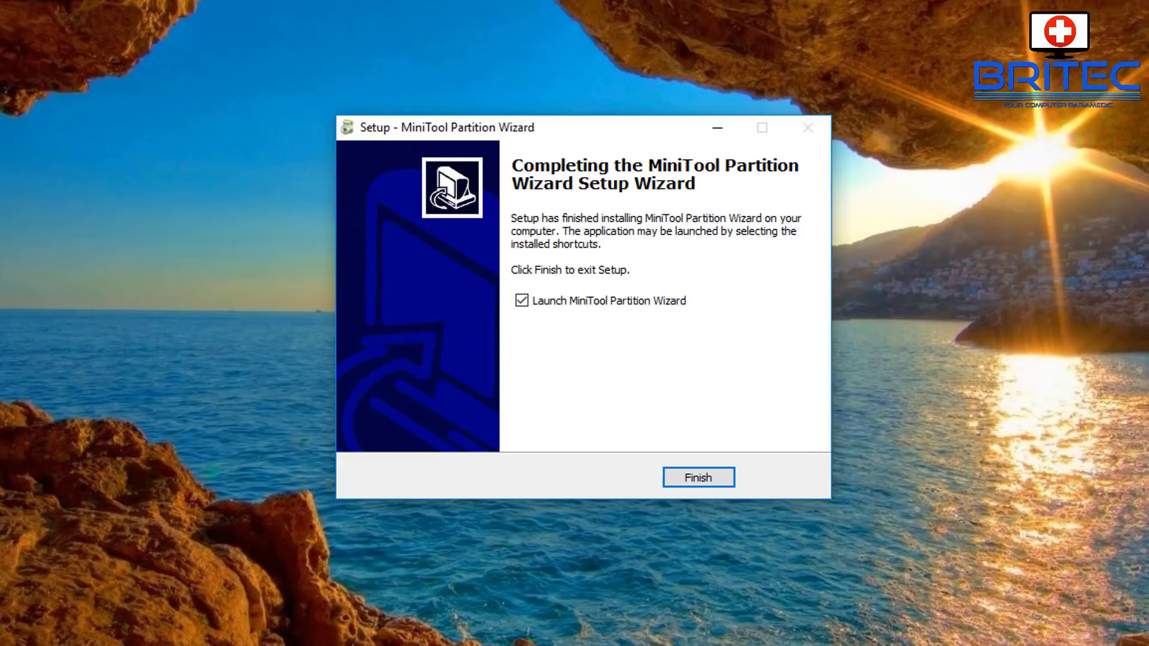
left_click(671, 479)
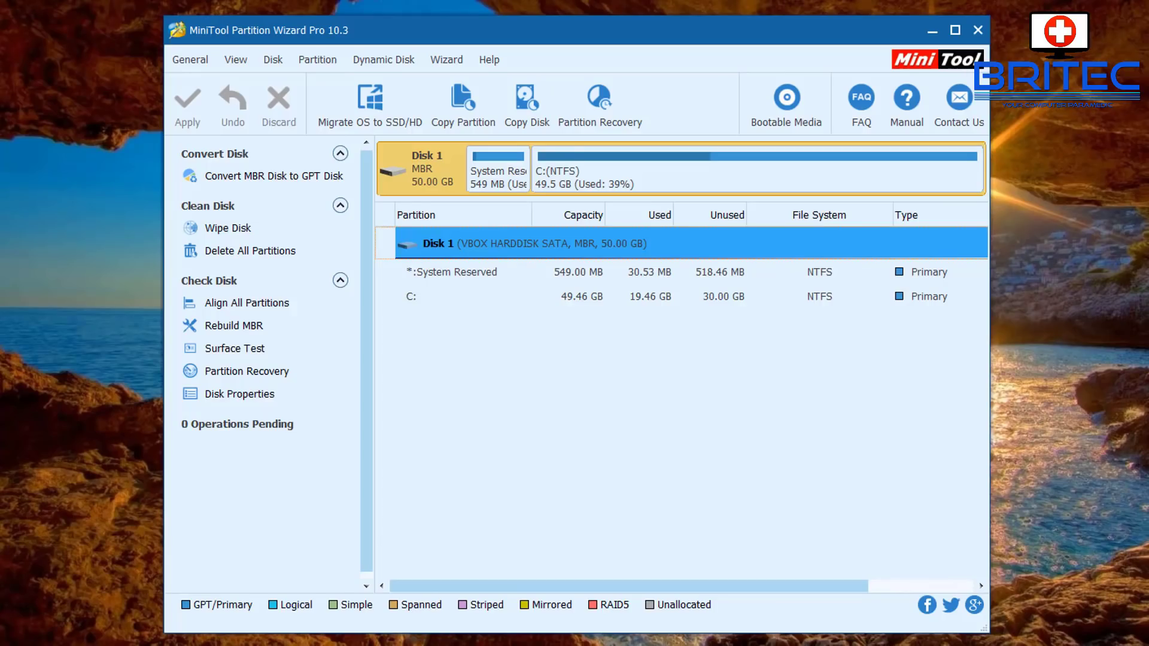
left_click(441, 353)
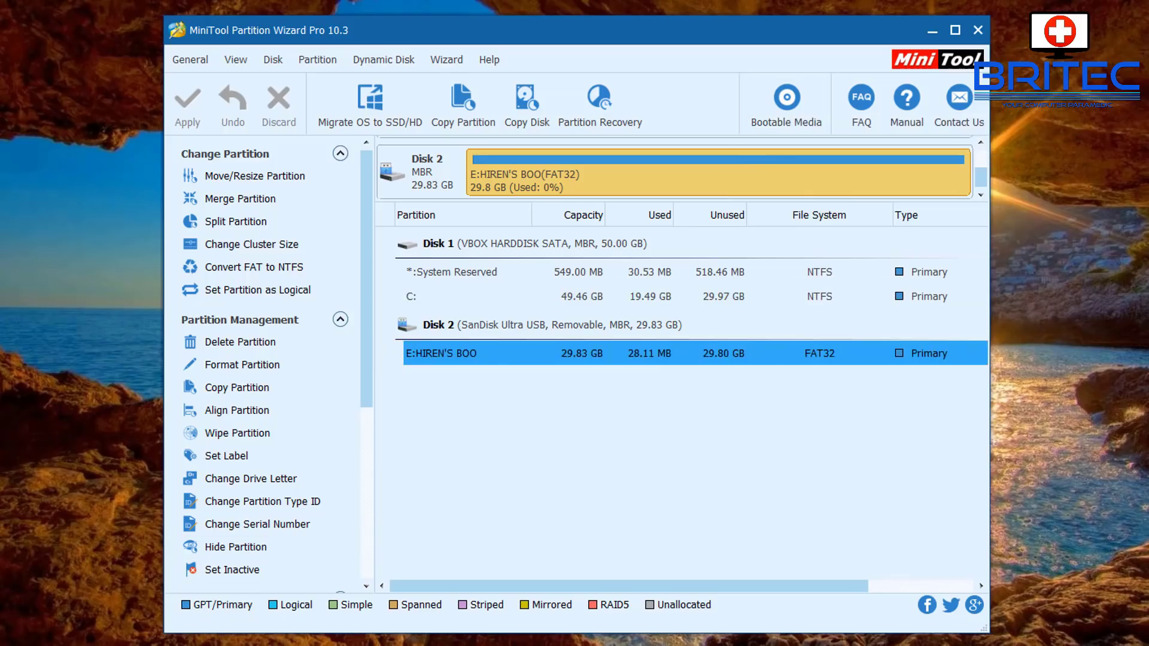
key("super+e")
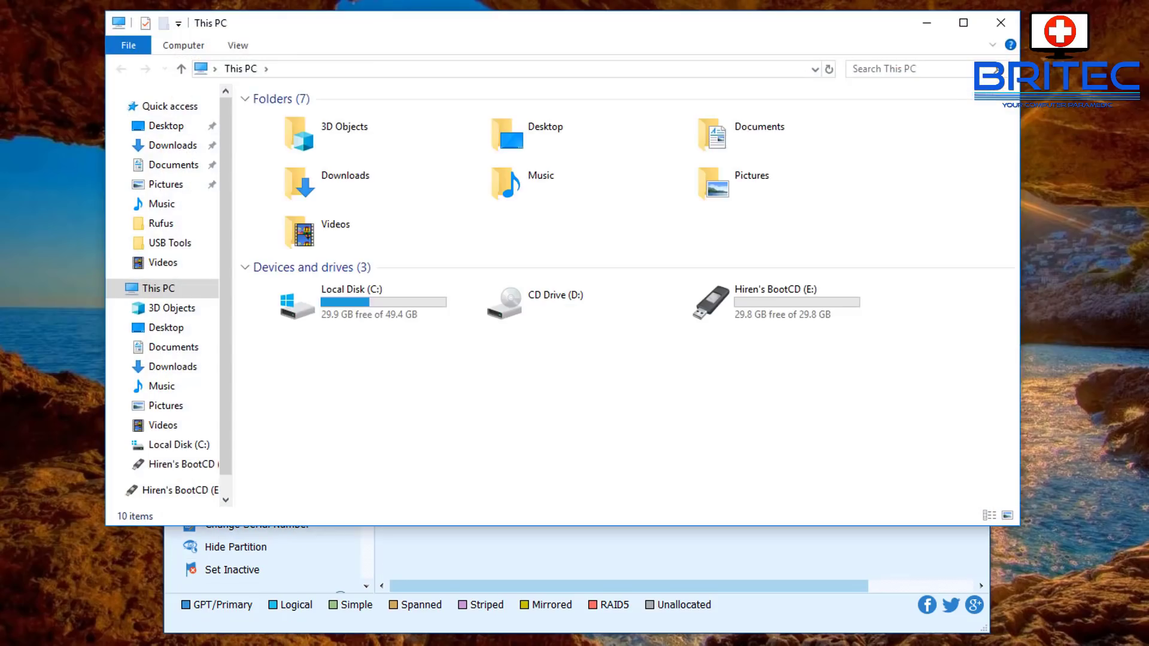
Open the Format dialog for USB drive E: and set its volume label to Minitool.
left_click(766, 302)
right_click(761, 304)
left_click(816, 545)
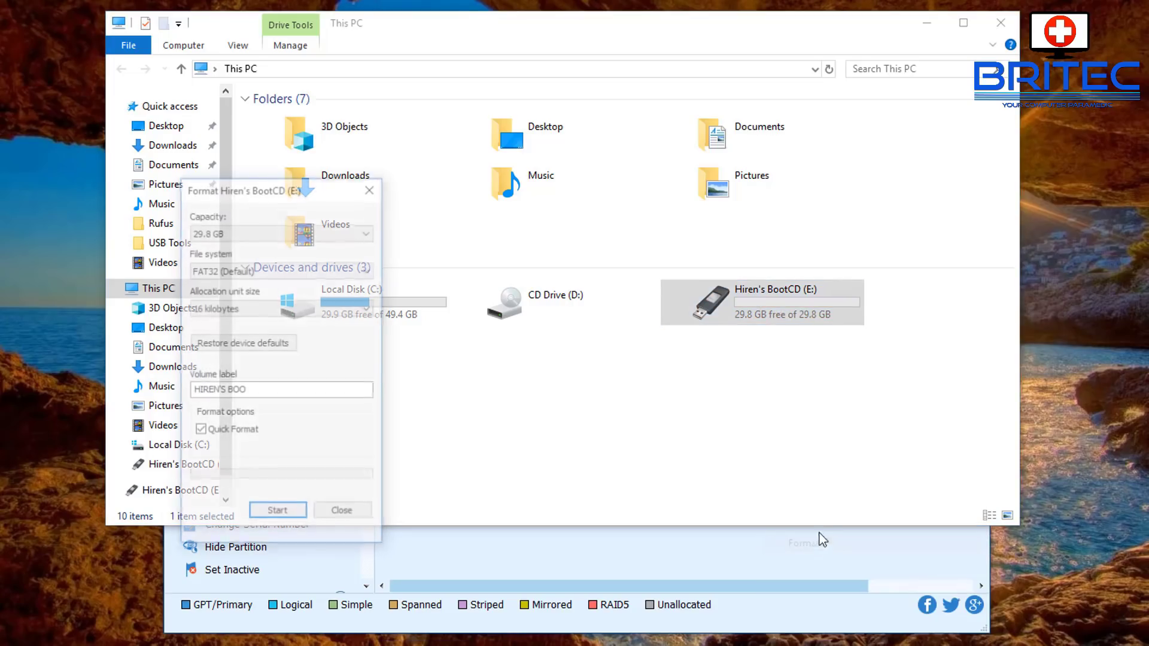
left_click_drag(279, 189, 637, 153)
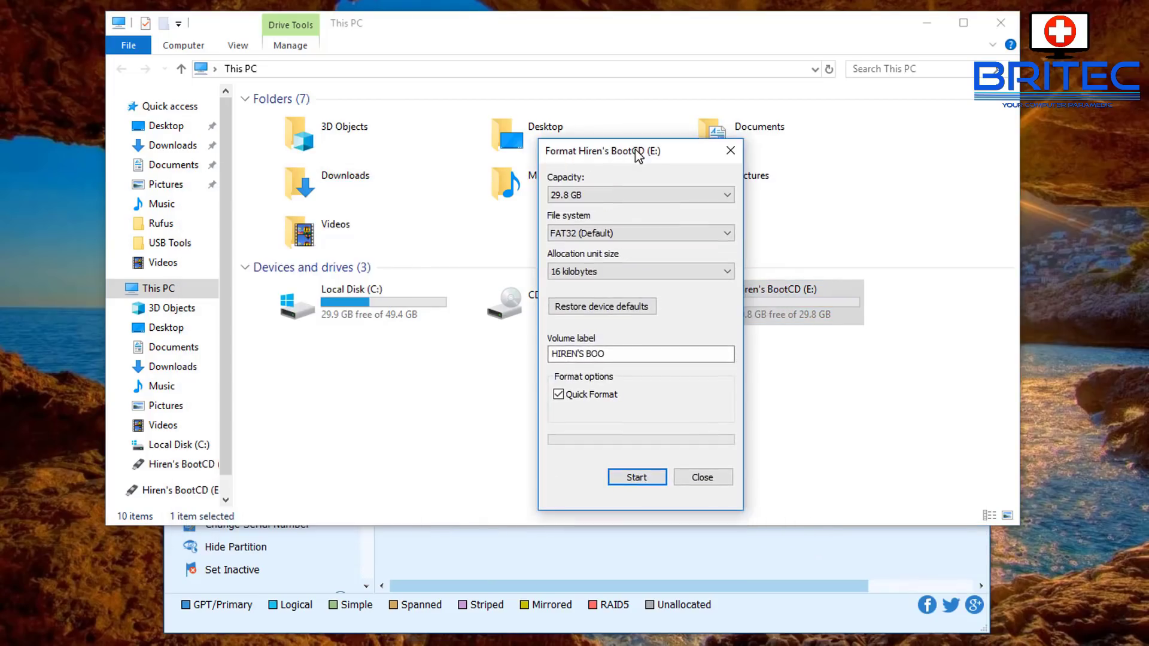
left_click_drag(614, 355, 505, 356)
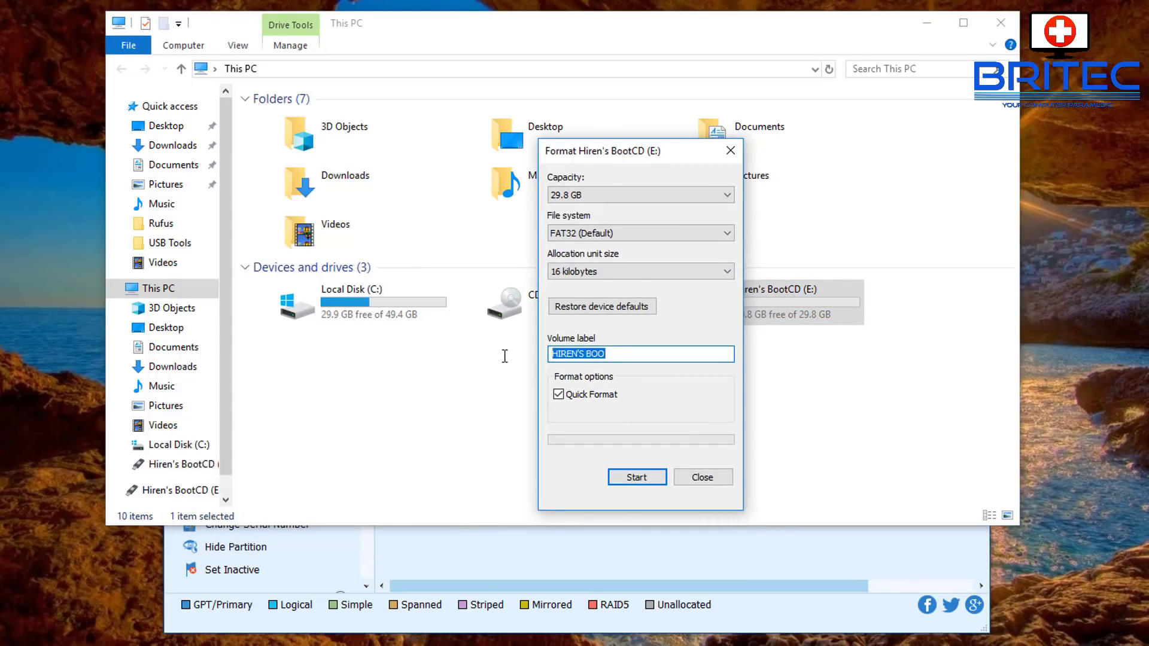
type("Minitool")
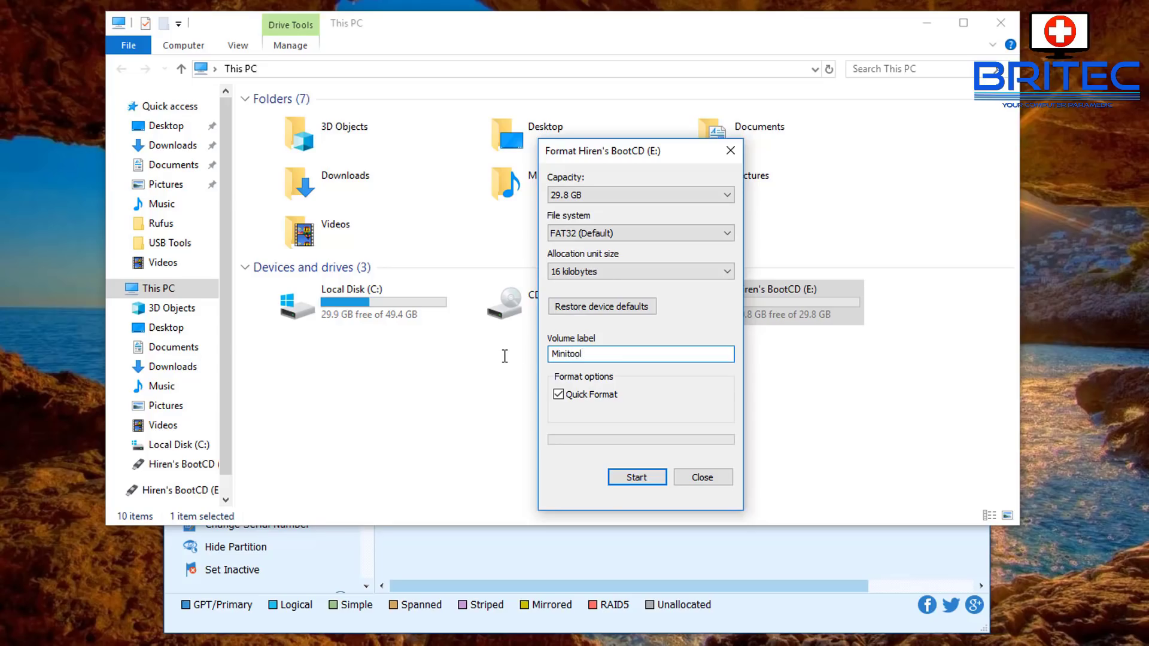
Format the USB drive as FAT32, then close the completion notice, Format dialog and This PC.
left_click(636, 477)
left_click(623, 314)
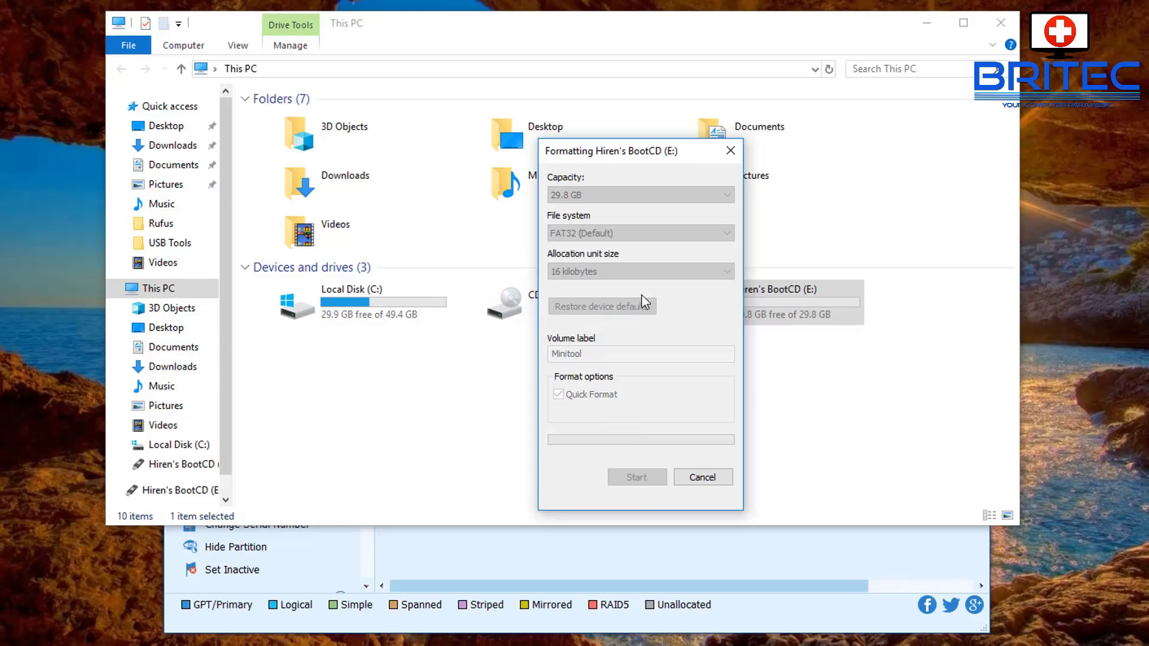
left_click(676, 313)
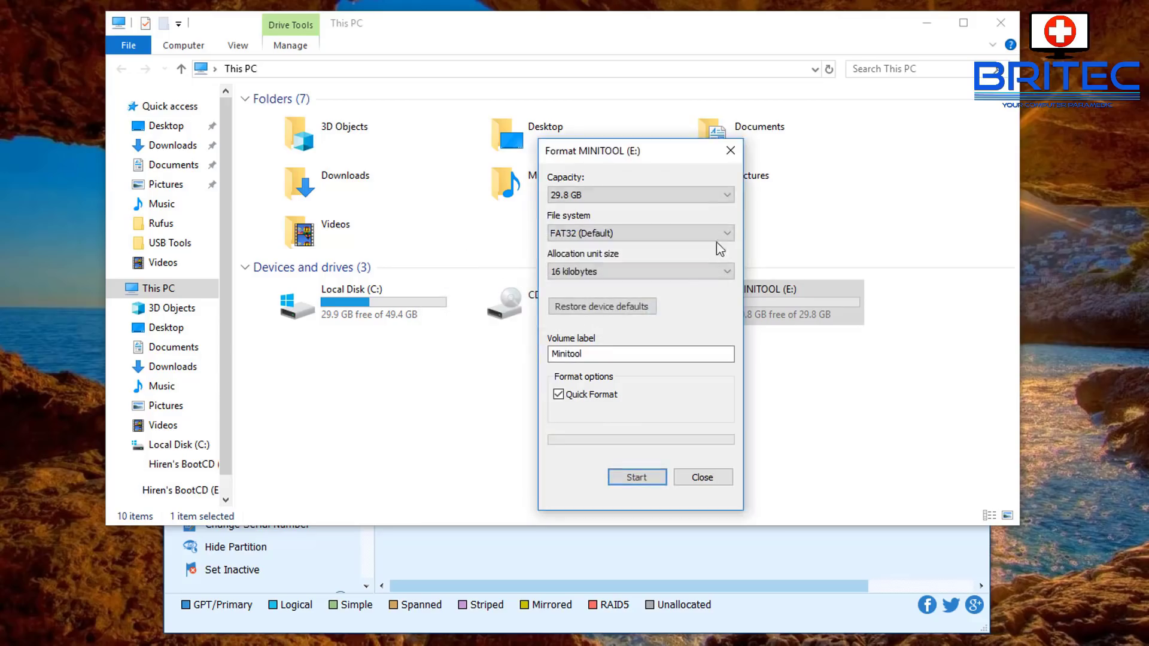
left_click(730, 150)
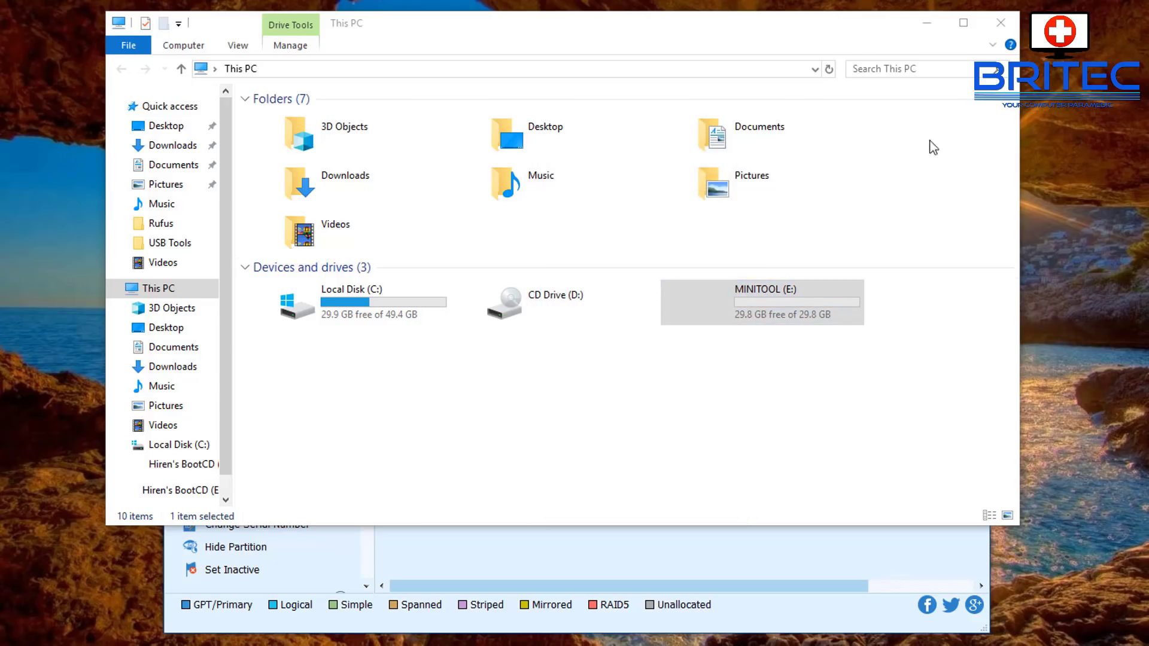
left_click(999, 24)
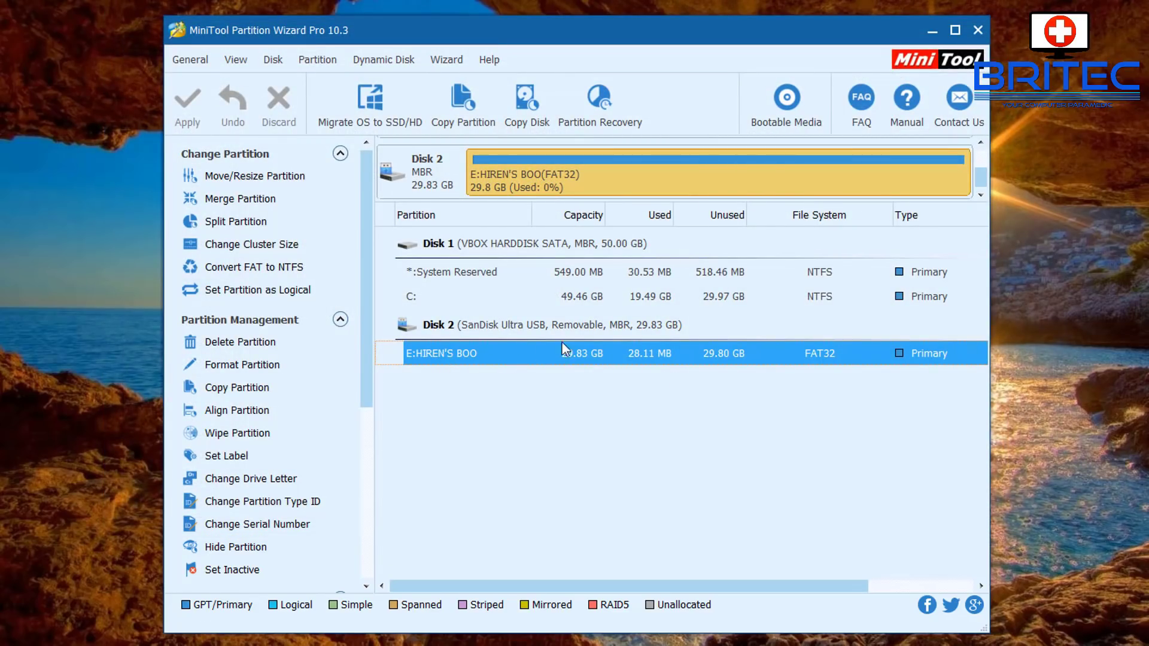
In Bootable Media, choose WinPE-based media with MiniTool plug-in and target USB flash disk E:.
left_click(787, 105)
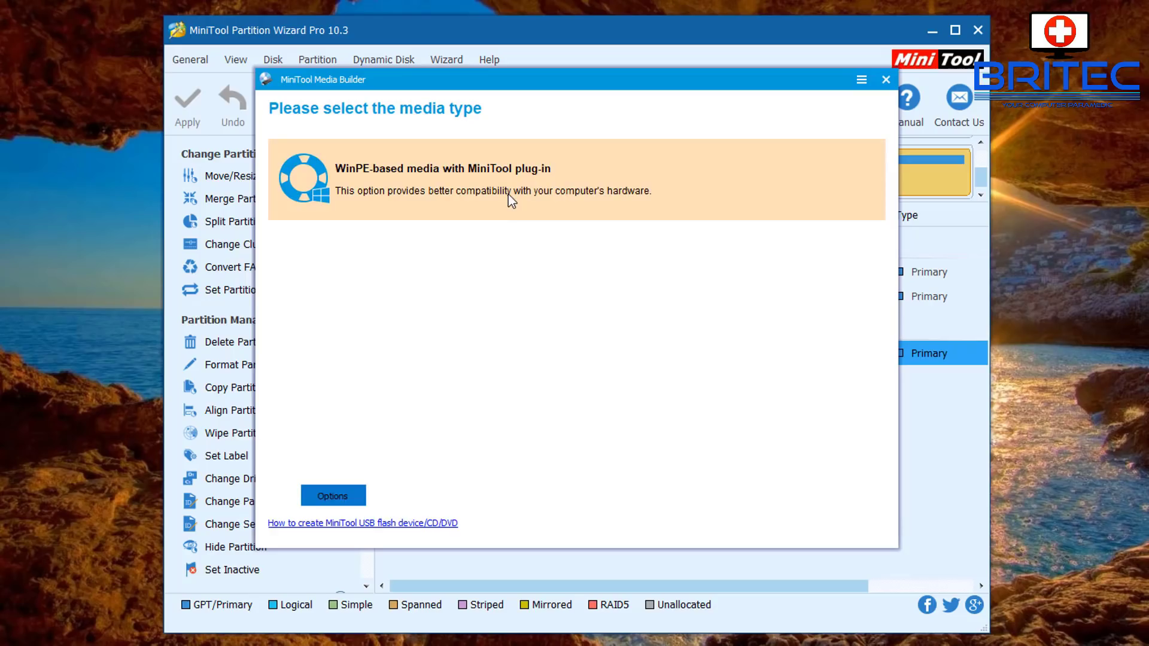
left_click(334, 496)
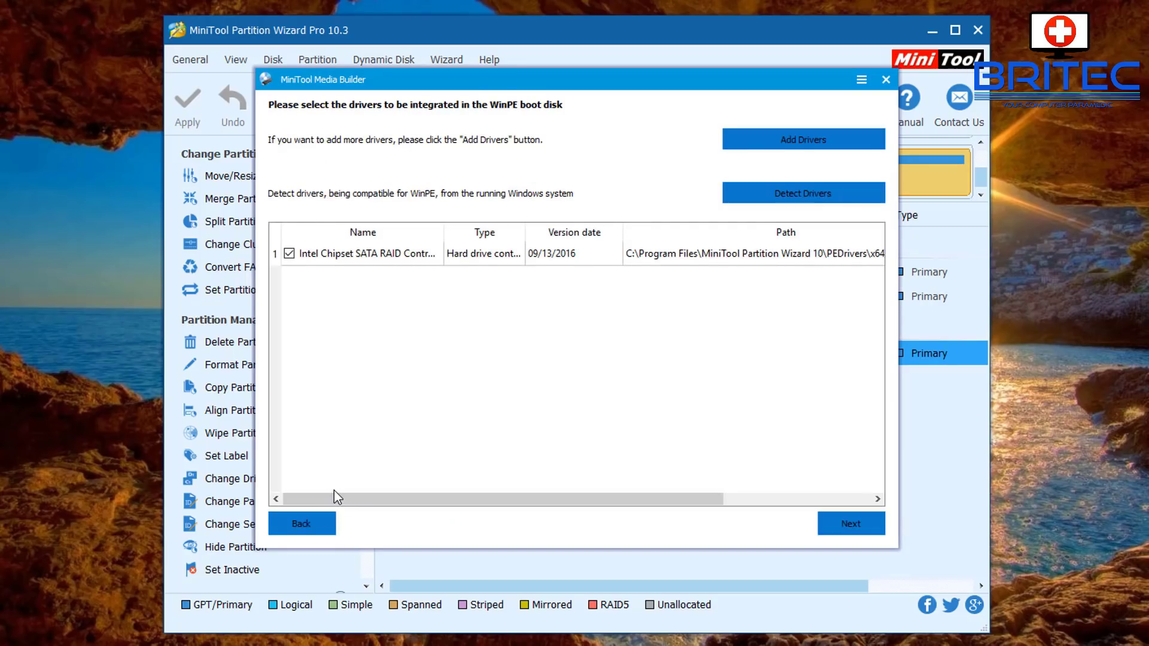
left_click(292, 529)
left_click(413, 180)
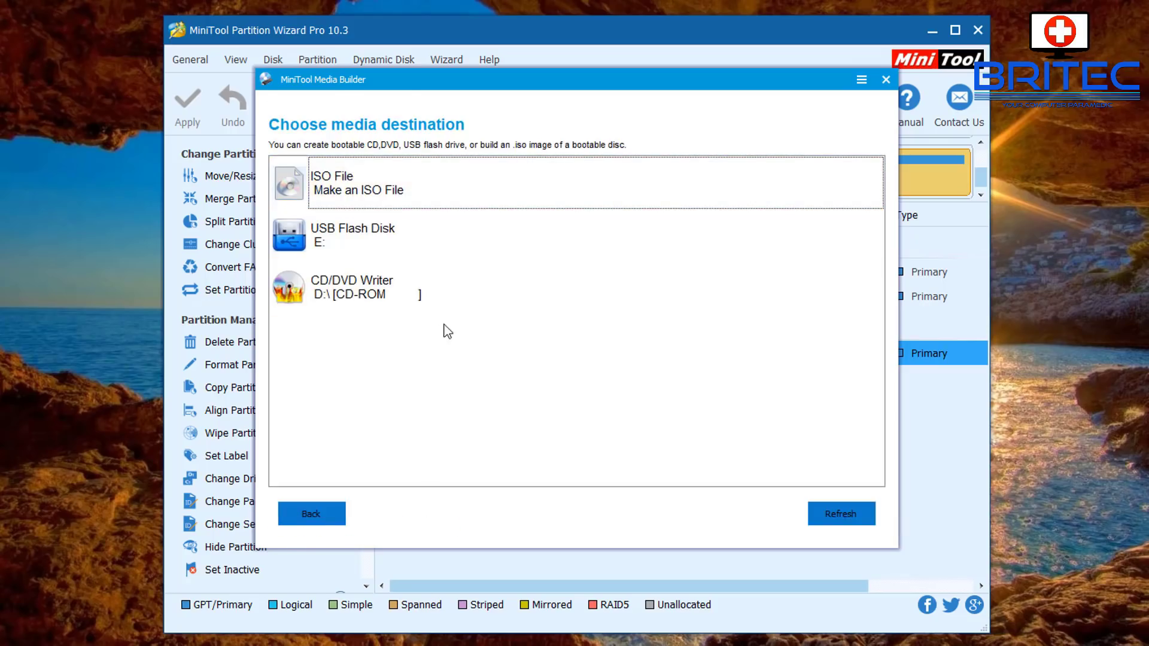
left_click(404, 234)
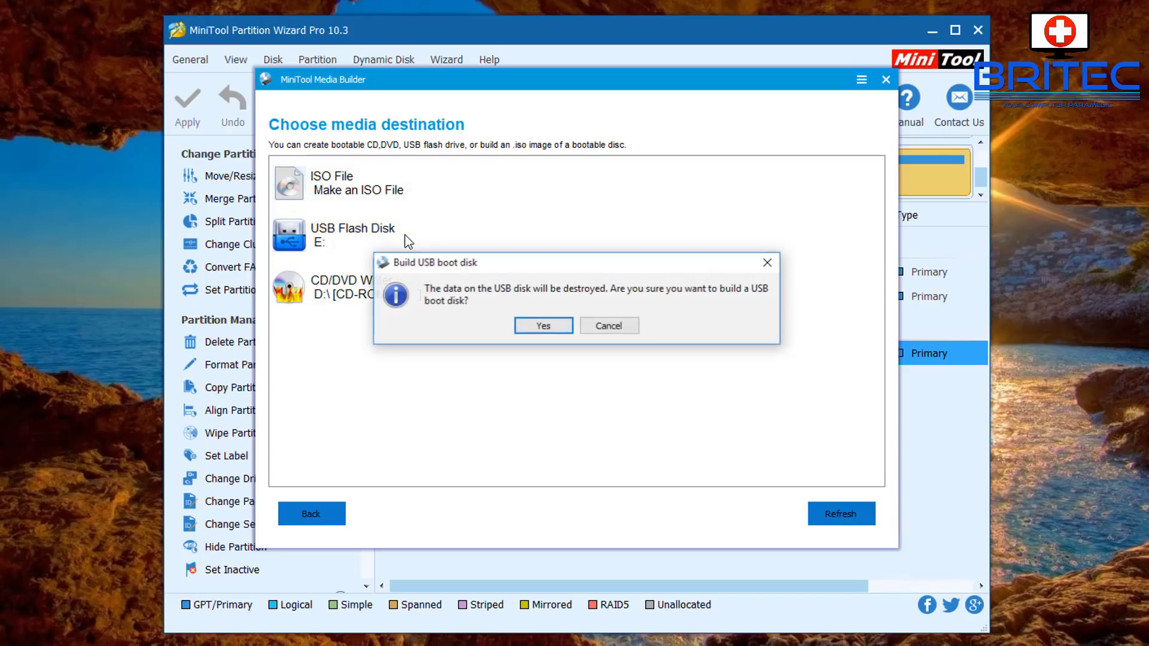
Confirm erasing USB disk E:, let the WinPE build complete, and close Media Builder.
left_click(542, 328)
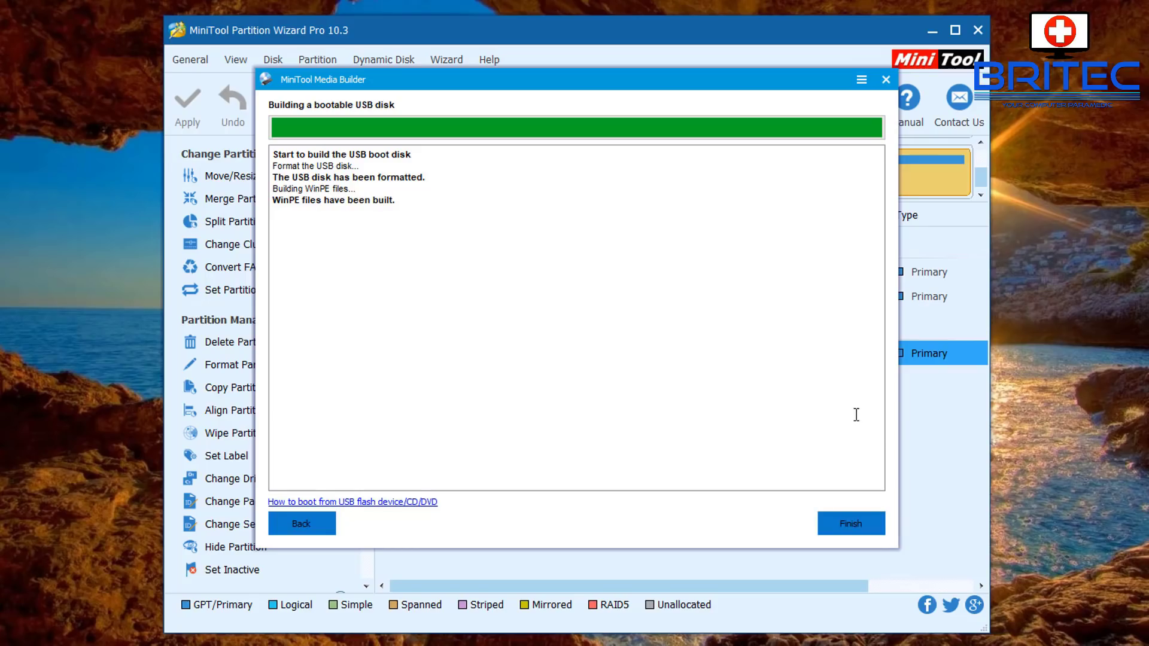
left_click(846, 530)
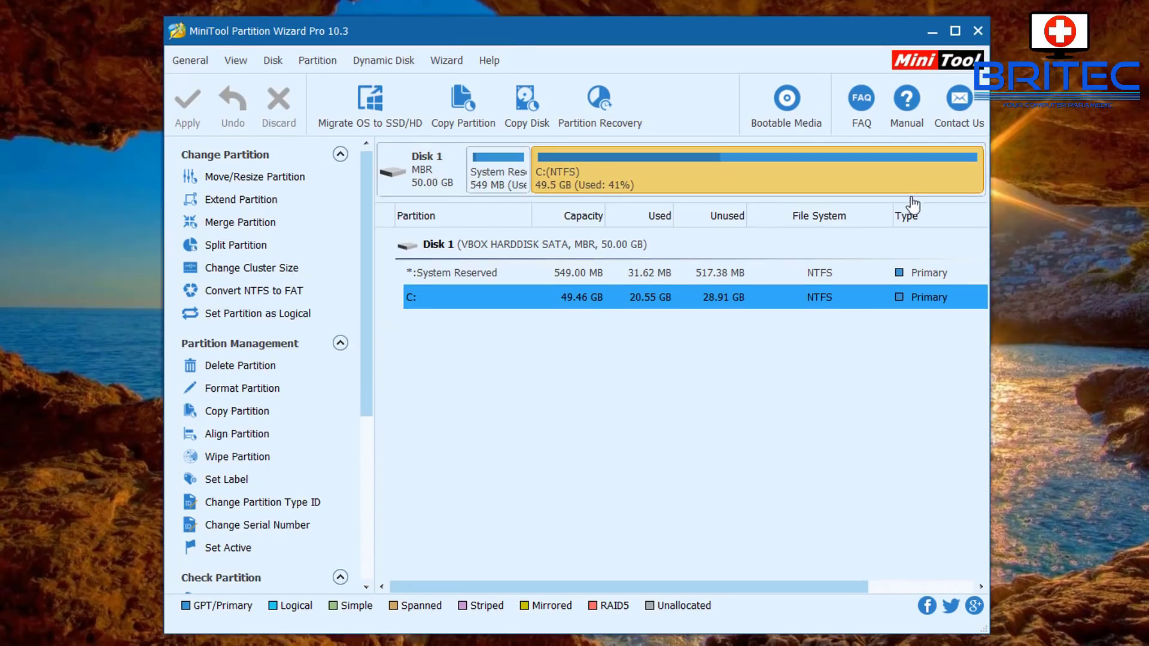
Close Partition Wizard and restart Windows from the Start menu's power options.
left_click(979, 40)
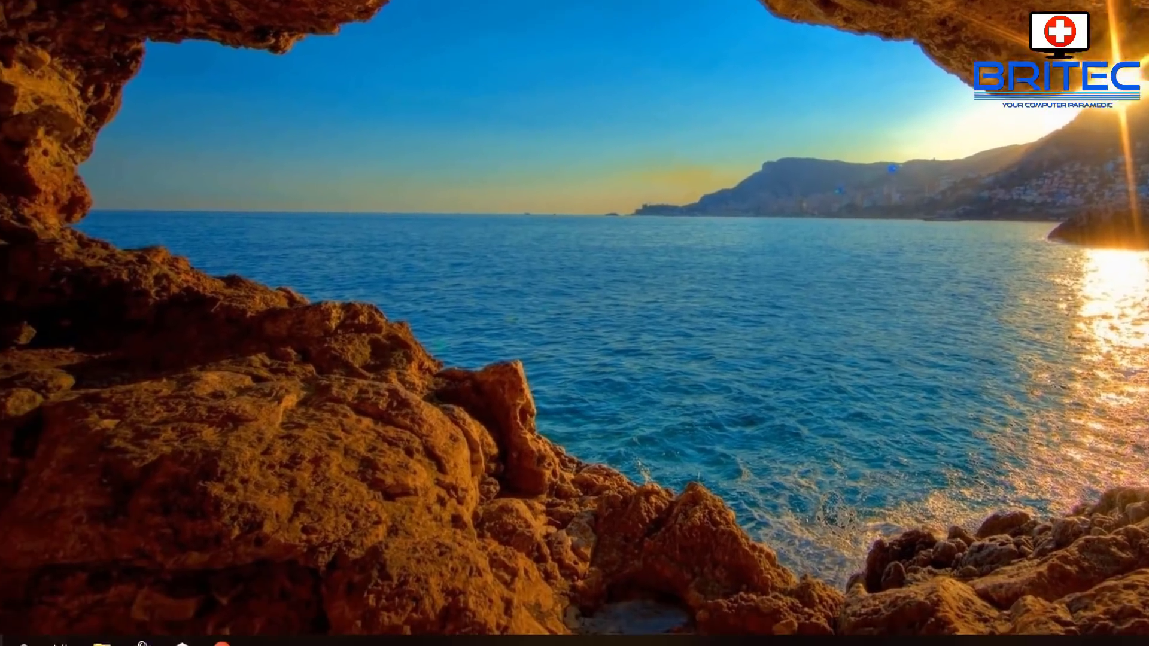
left_click(19, 629)
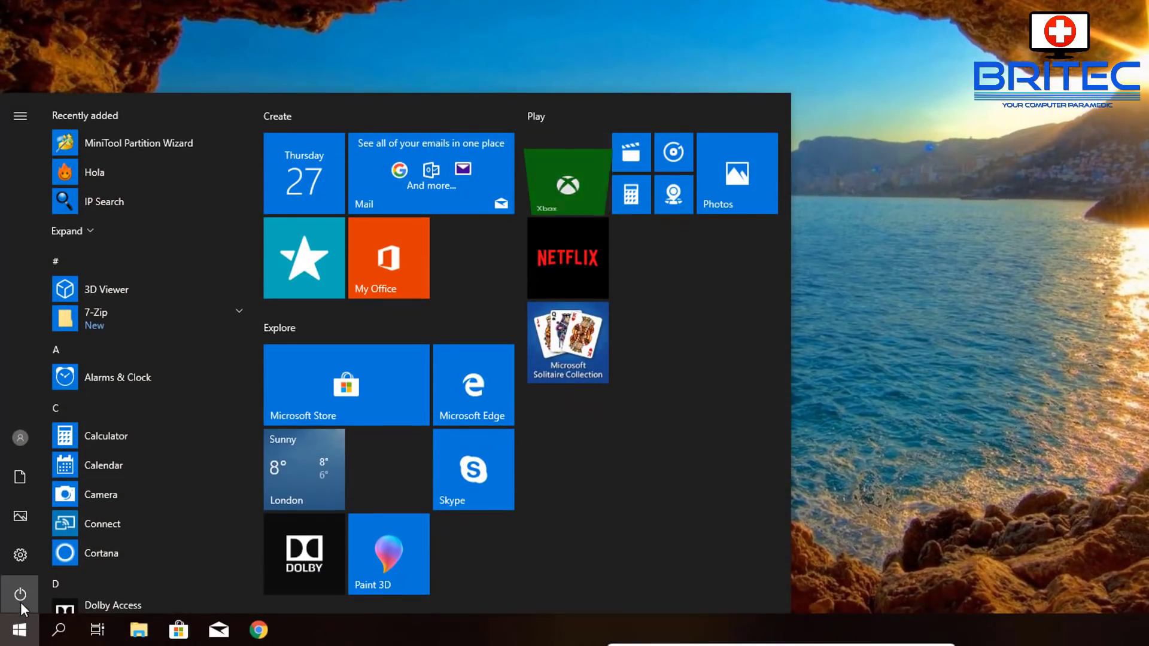
left_click(20, 602)
left_click(38, 557)
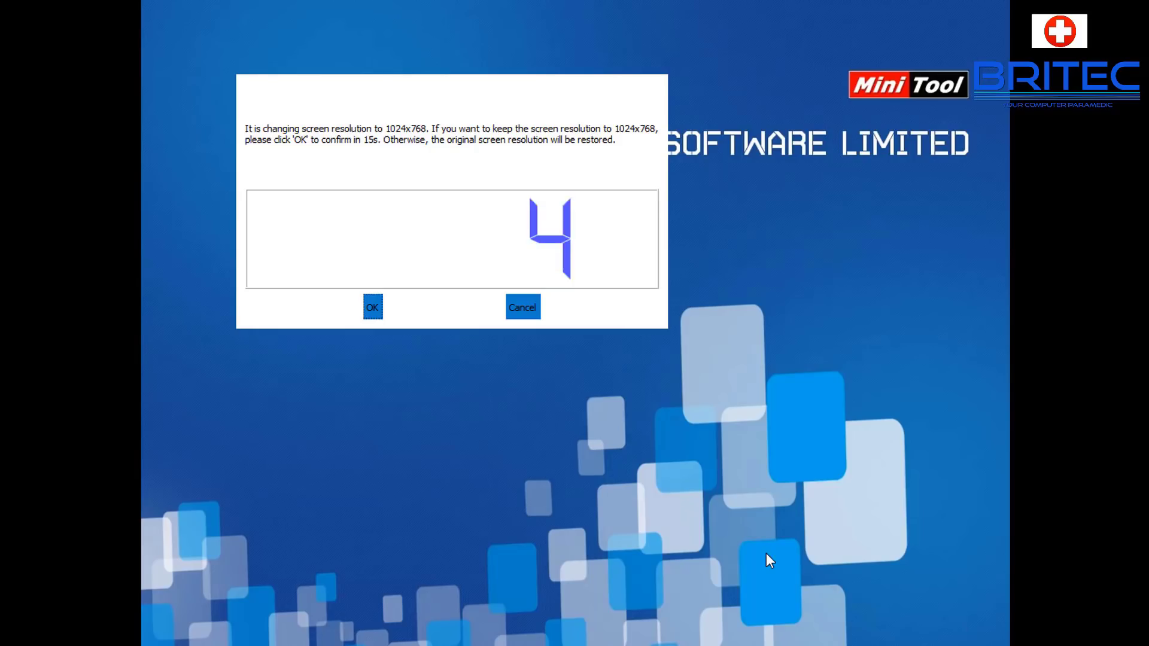
Keep the 1024x768 resolution and launch Partition Wizard immediately from the PE Loader.
left_click(370, 313)
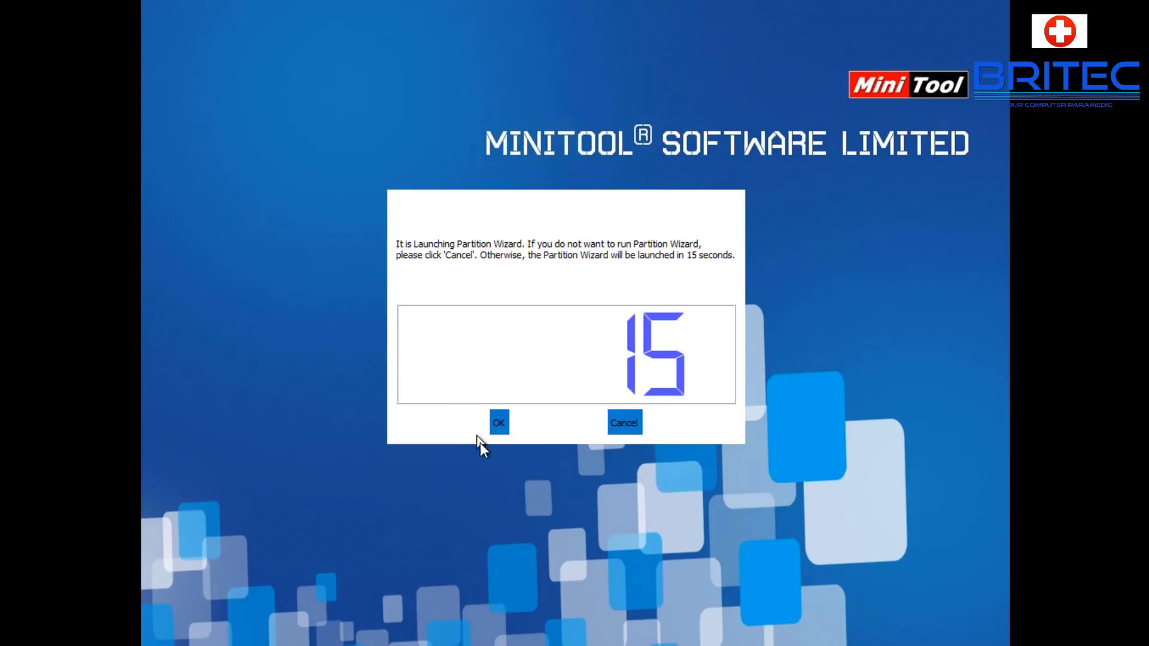
left_click(494, 426)
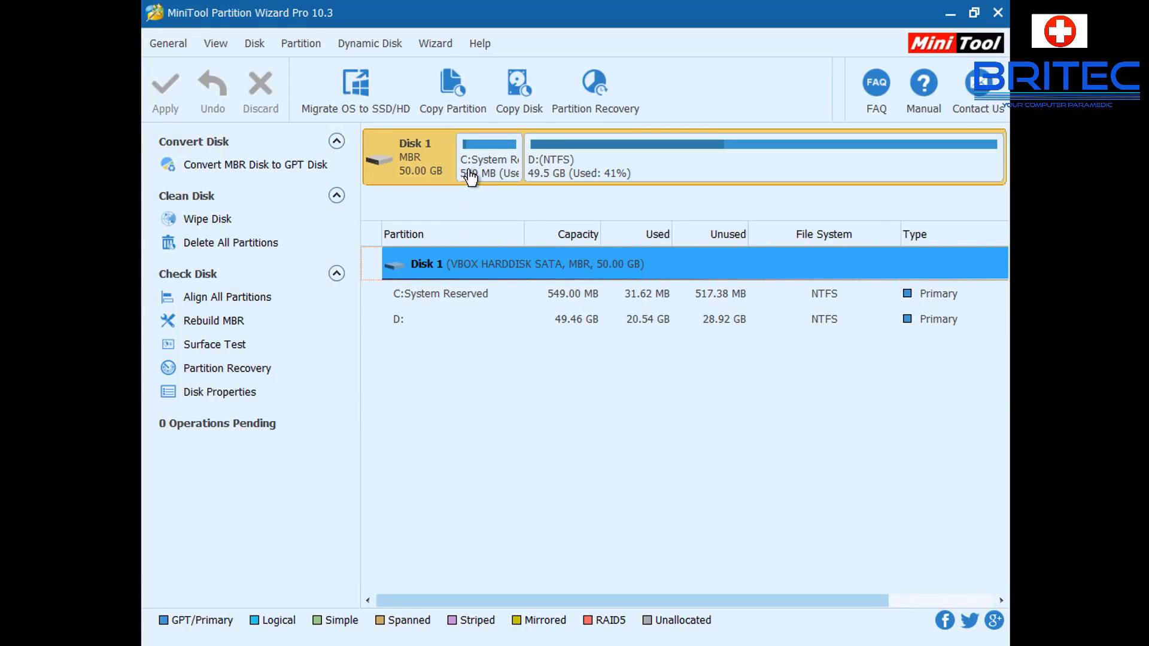
Select the 549 MB C:System Reserved partition and open Extend Partition for it.
left_click(482, 179)
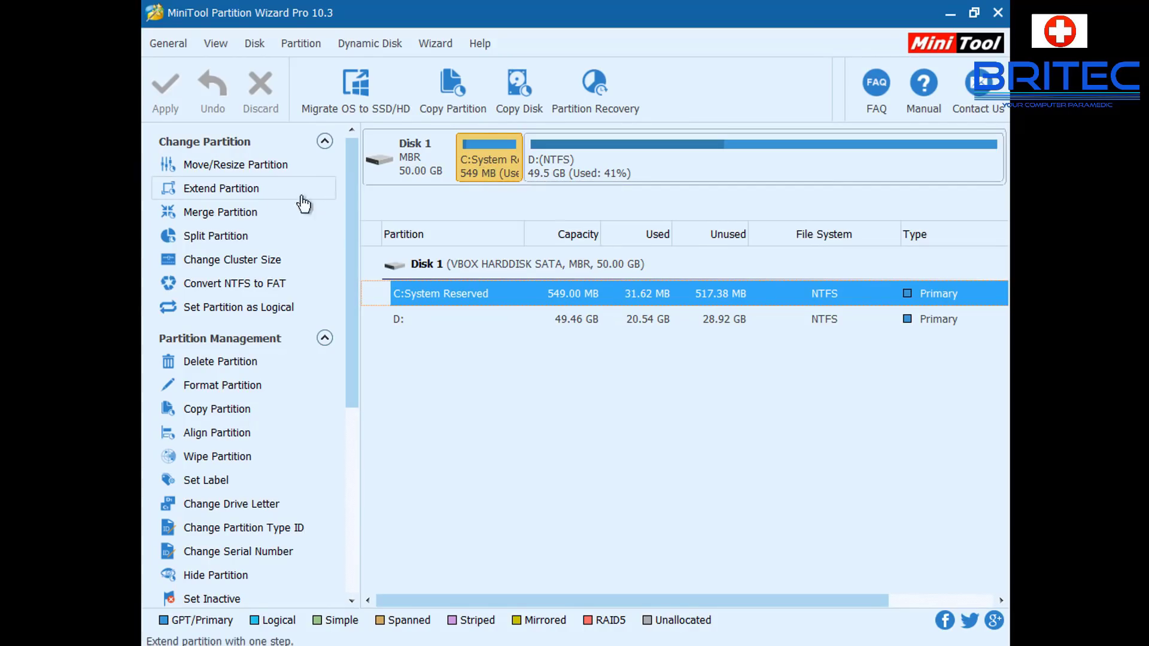
left_click(221, 190)
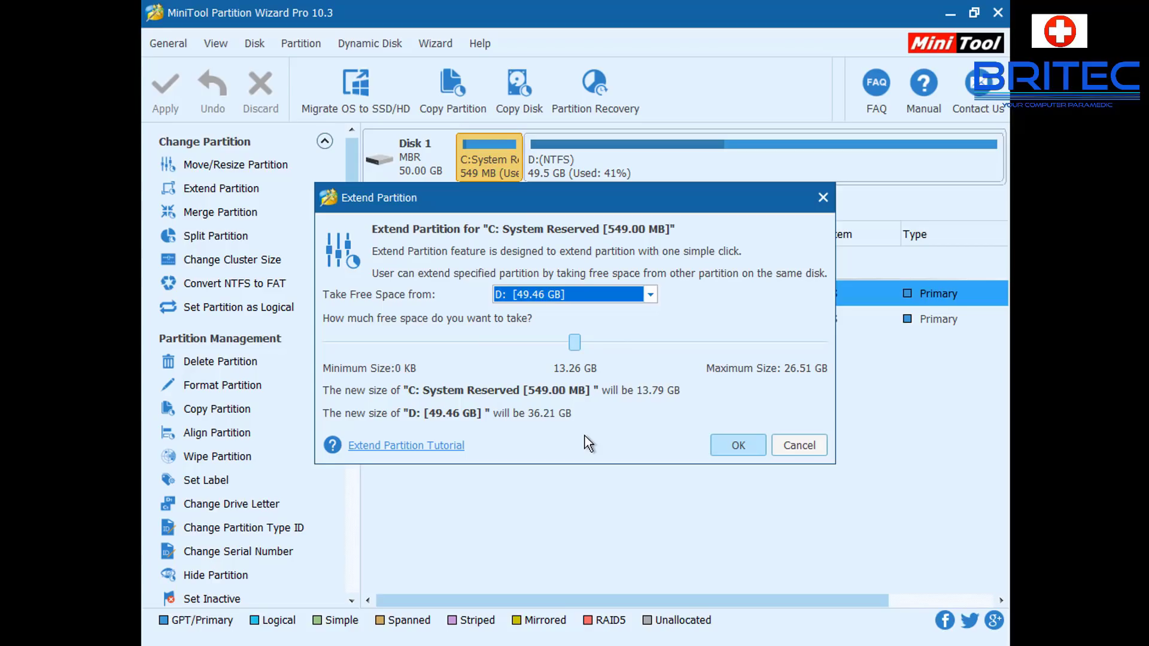
Adjust the free-space slider so System Reserved becomes 1.04 GB and D: 48.96 GB, then confirm.
left_click_drag(575, 342, 331, 353)
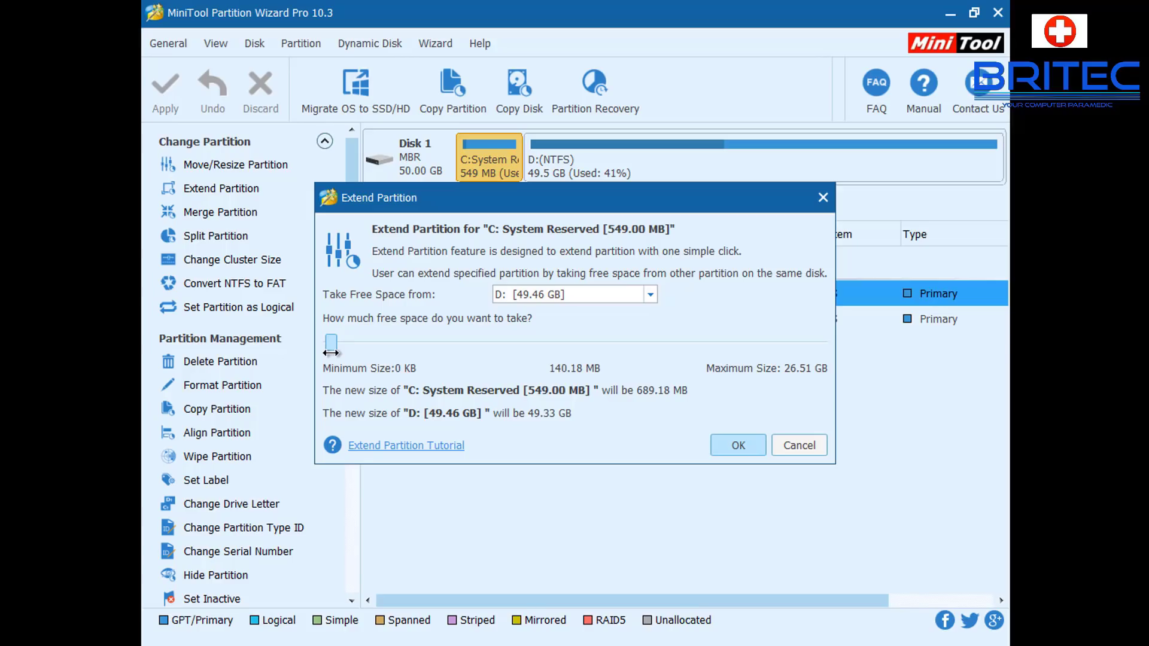
left_click_drag(330, 353, 331, 354)
left_click_drag(331, 341, 330, 341)
key("Right")
key("Right")
key("Right")
key("Right")
key("Right")
left_click_drag(338, 345, 339, 345)
left_click(738, 445)
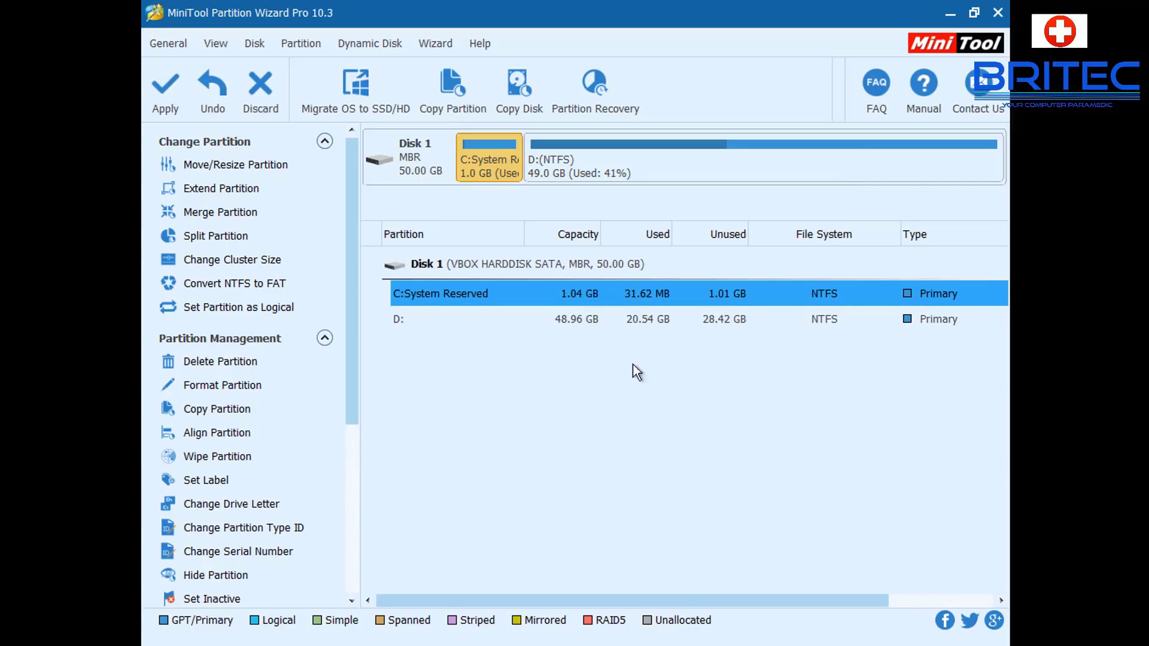
Commit the pending extend so System Reserved becomes 1.04 GB and D: 48.96 GB.
left_click(160, 100)
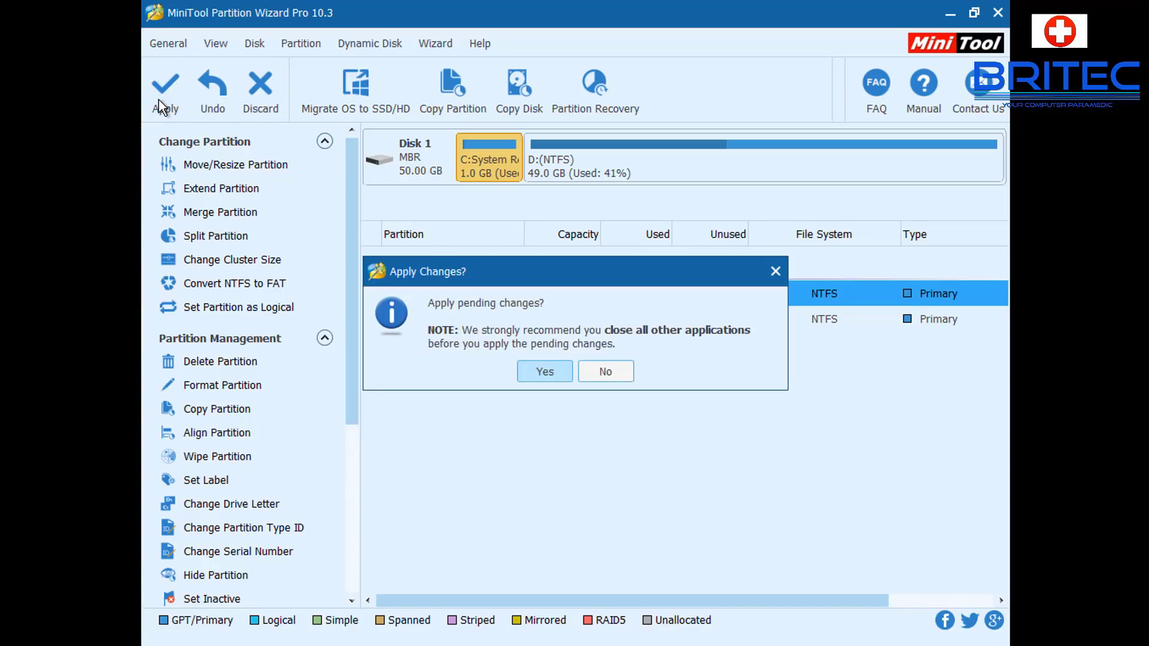
left_click(546, 372)
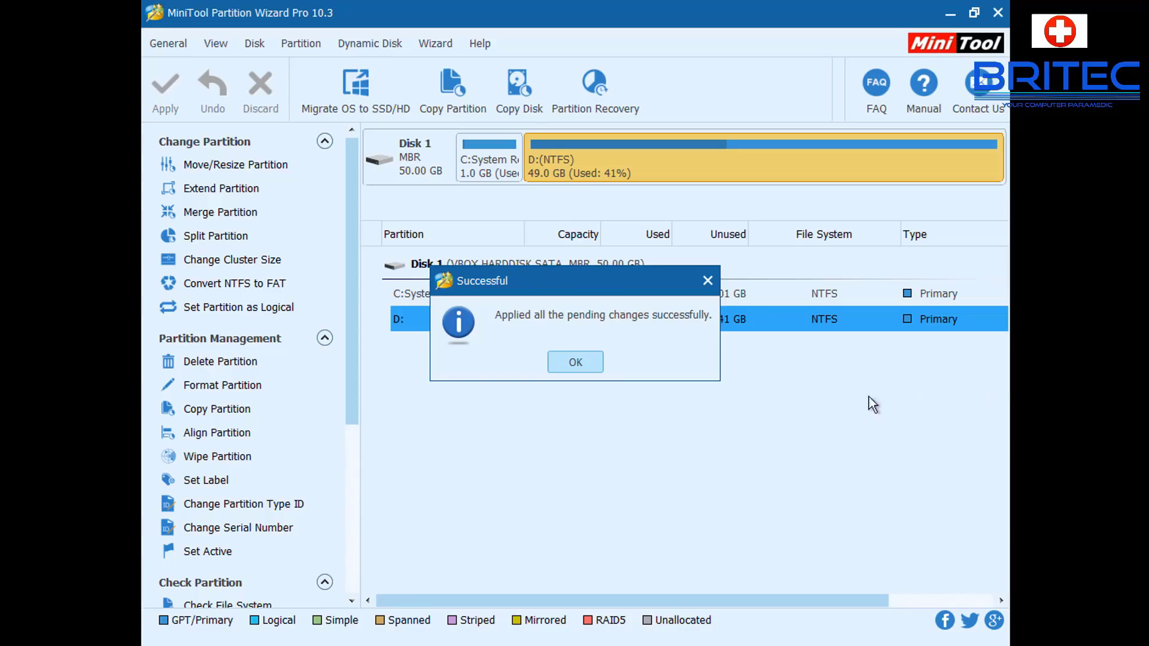
left_click(573, 363)
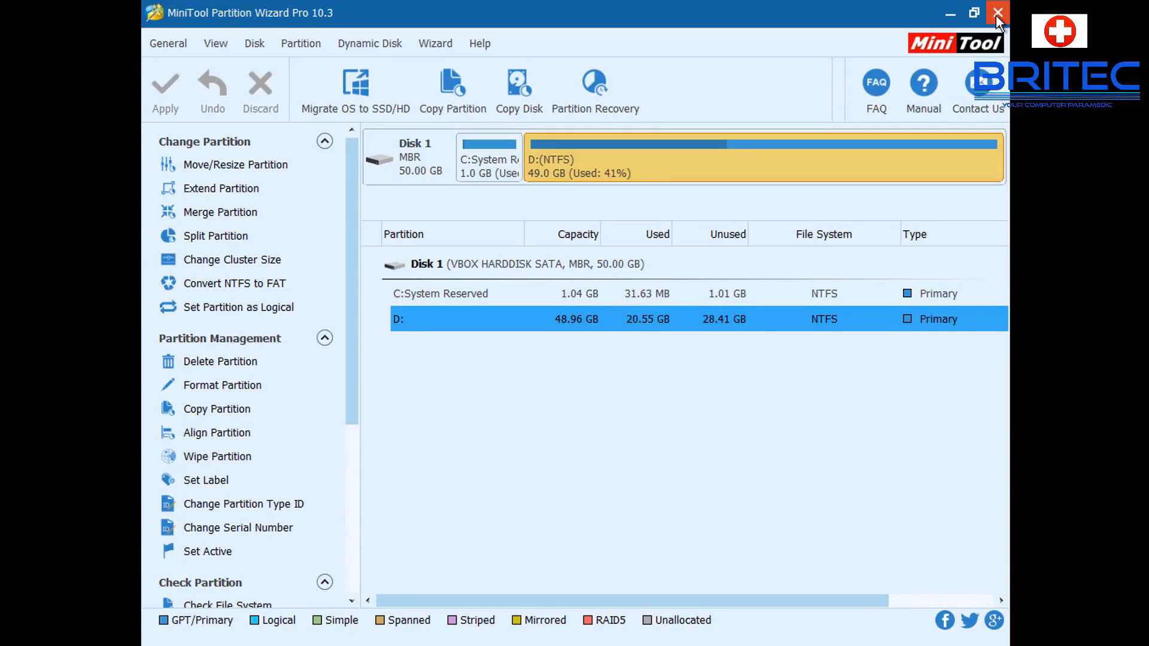
Exit Partition Wizard and shut the PC down from the MiniTool PE Loader menu.
left_click(995, 14)
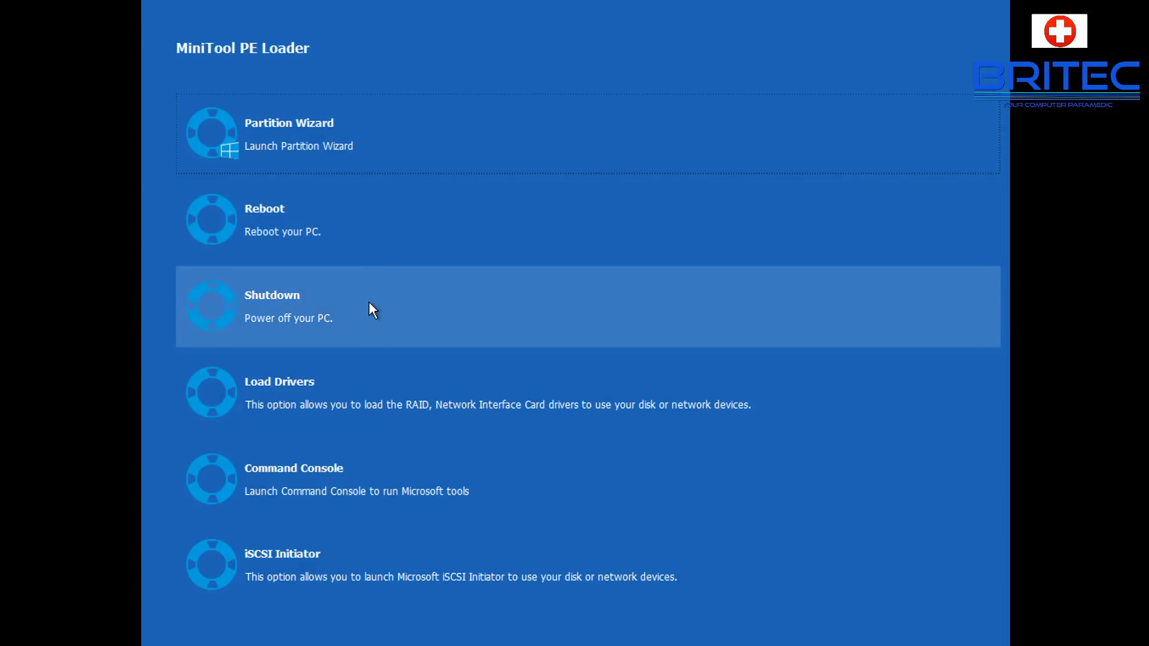
left_click(370, 304)
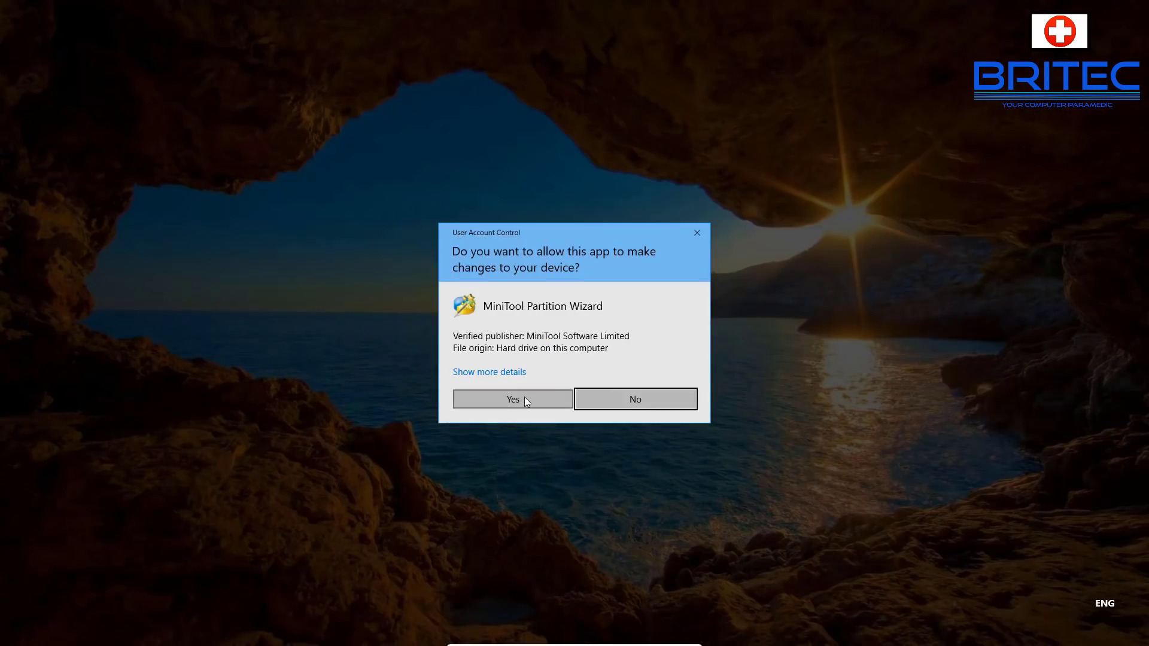
Approve the administrator prompt and select the 1.04 GB System Reserved partition.
left_click(525, 397)
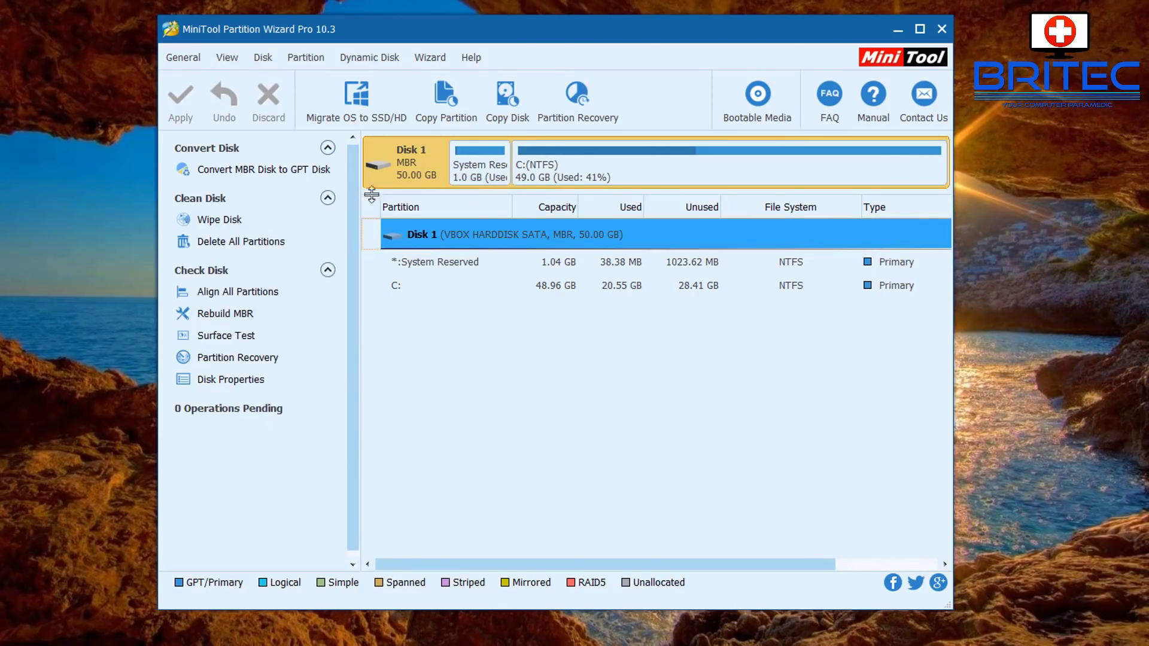
left_click(467, 184)
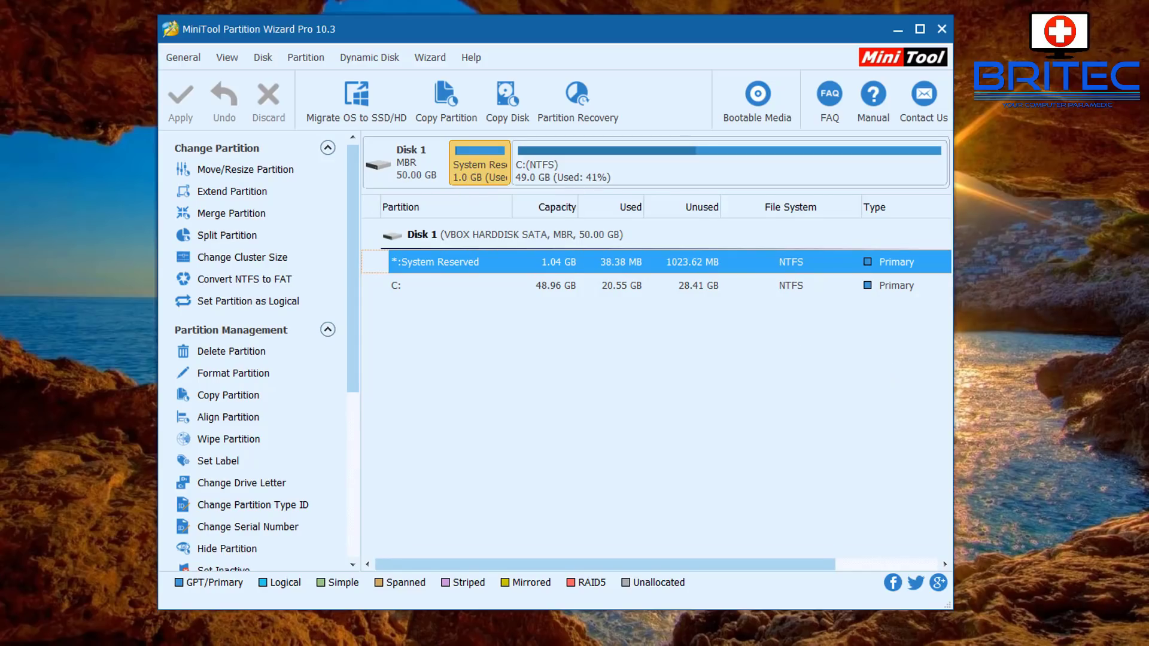
scroll(257, 353, "down", 3)
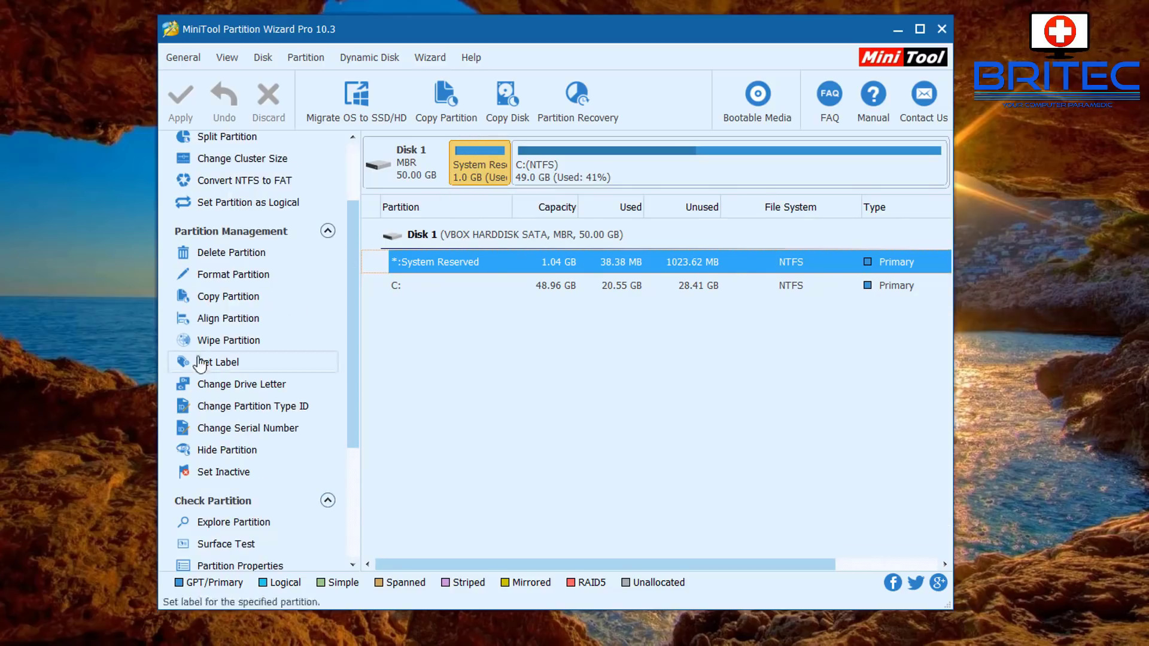
Assign drive letter Z: to the System Reserved partition.
left_click(246, 386)
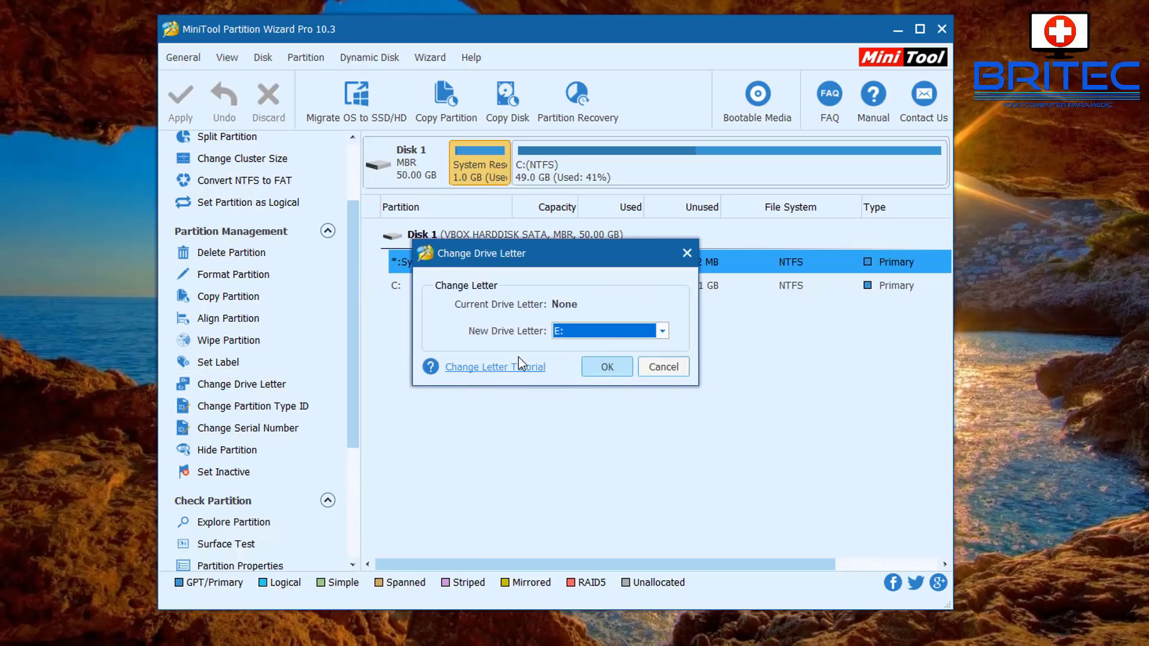
left_click(661, 332)
scroll(584, 429, "down", 3)
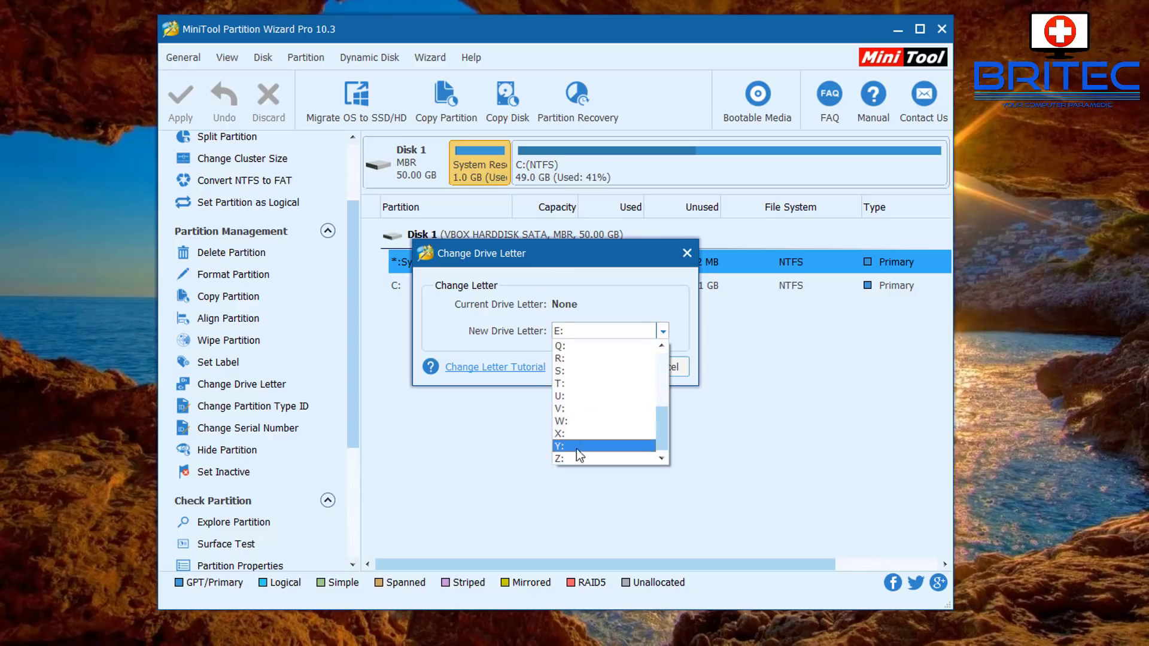
left_click(574, 459)
left_click(603, 368)
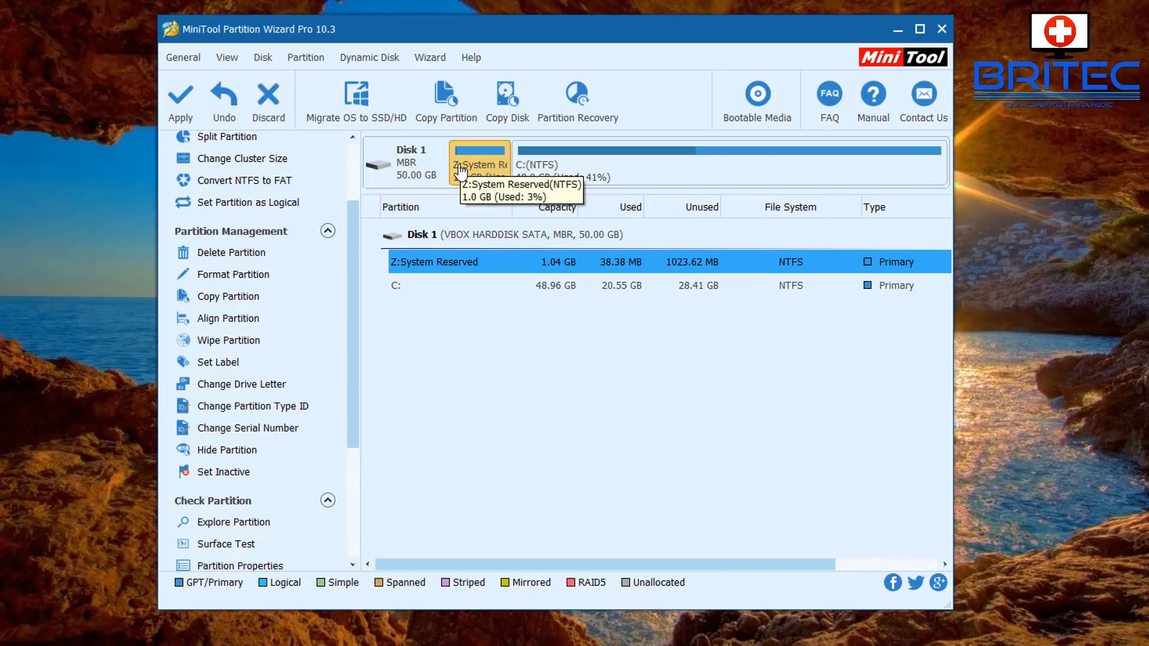
Apply the drive letter change to disk and select the Z:System Reserved partition.
left_click(180, 100)
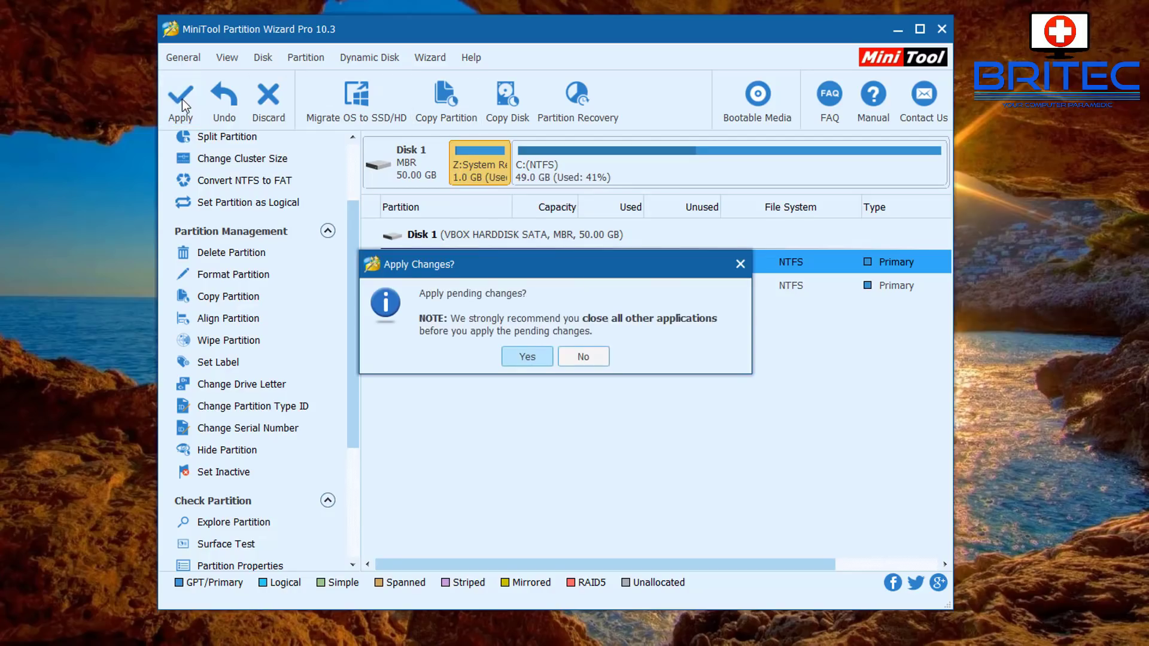
left_click(523, 356)
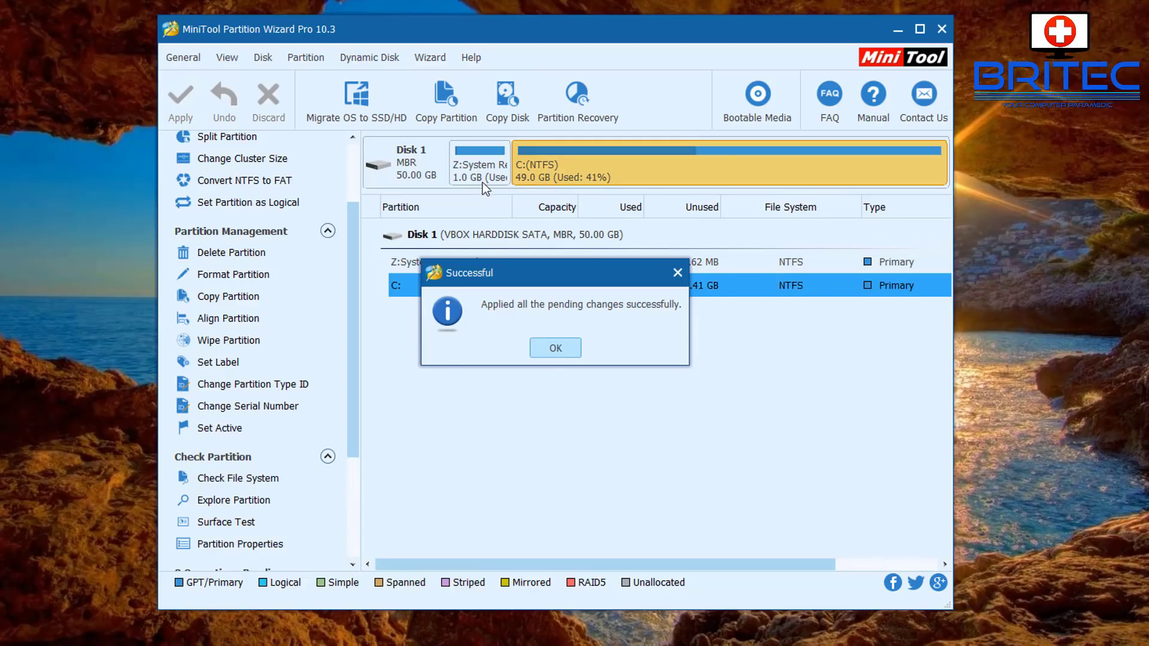
left_click(552, 350)
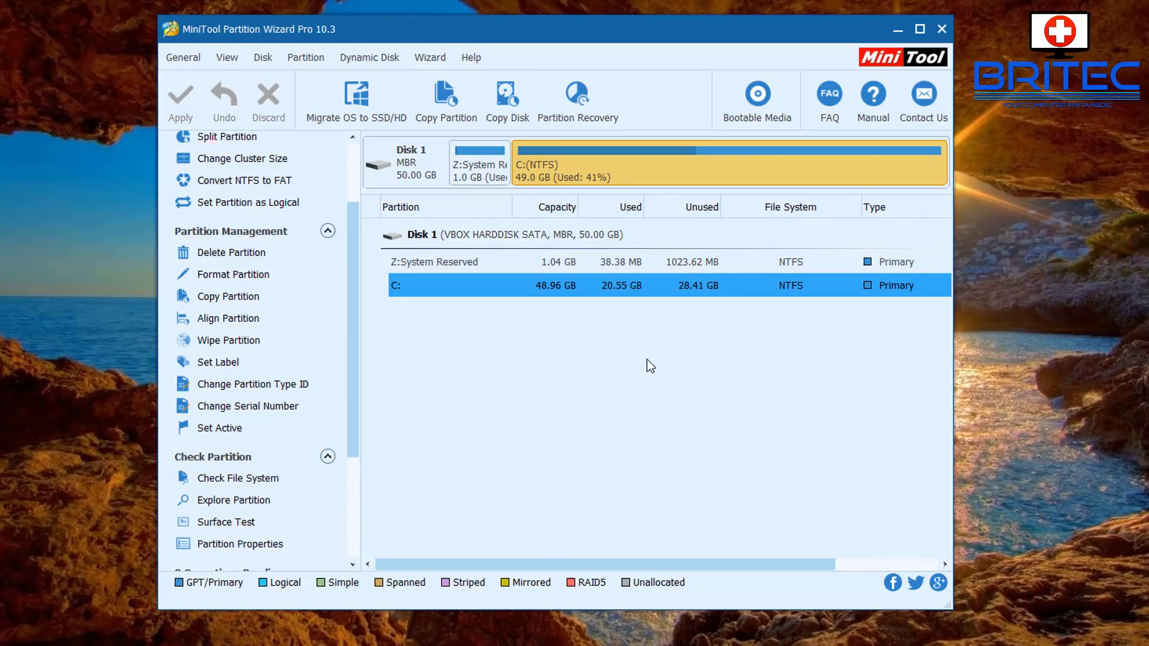
left_click(469, 165)
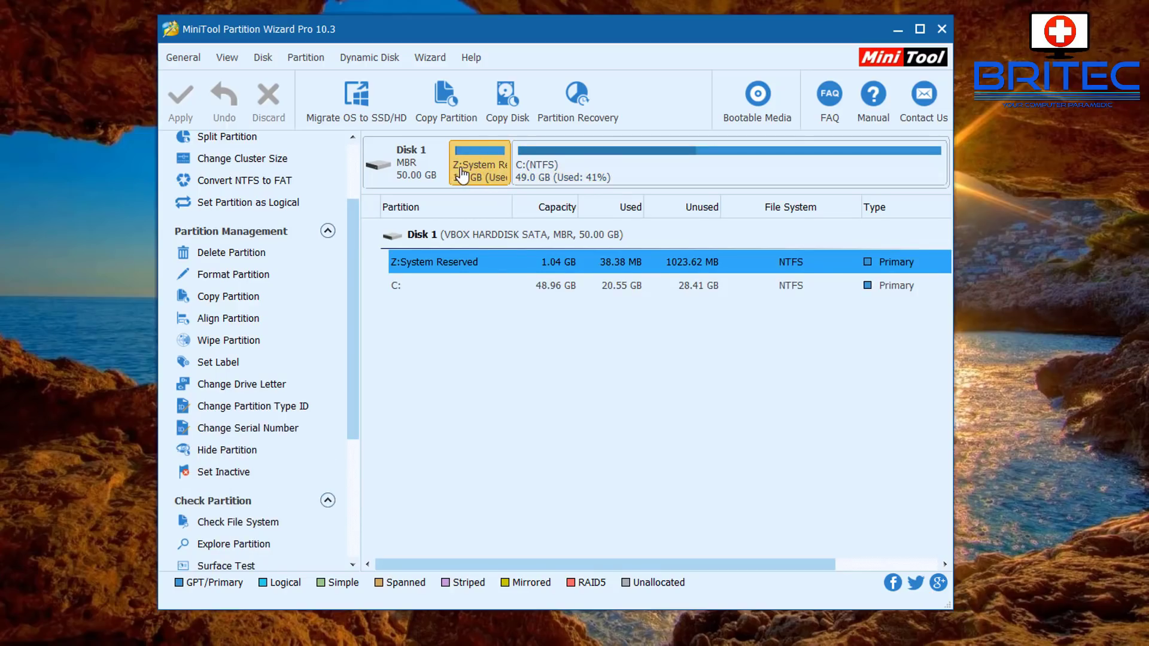
Run Check File System with 'Check & fix detected errors' on Z:System Reserved.
right_click(464, 173)
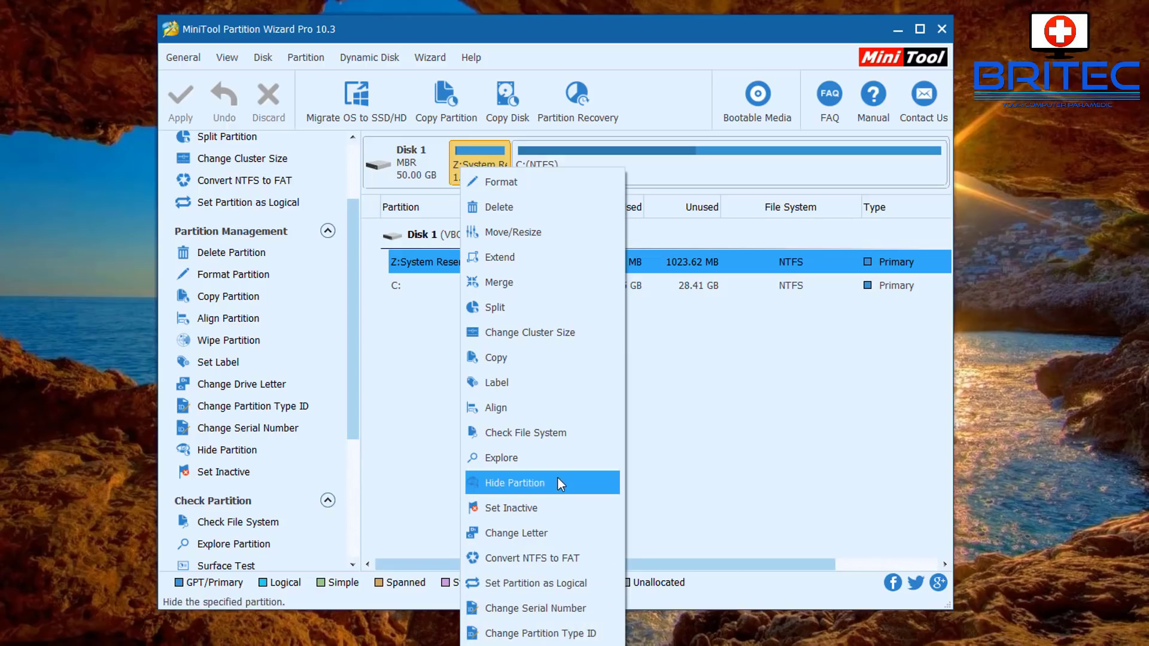
left_click(555, 435)
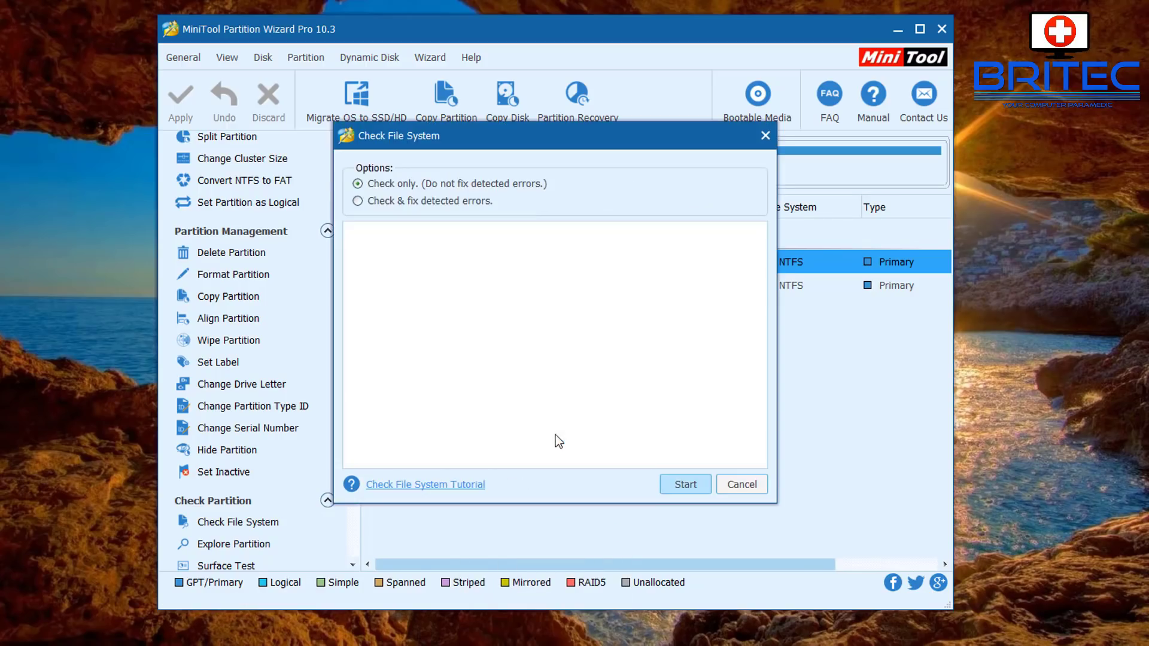
left_click(359, 203)
left_click(680, 487)
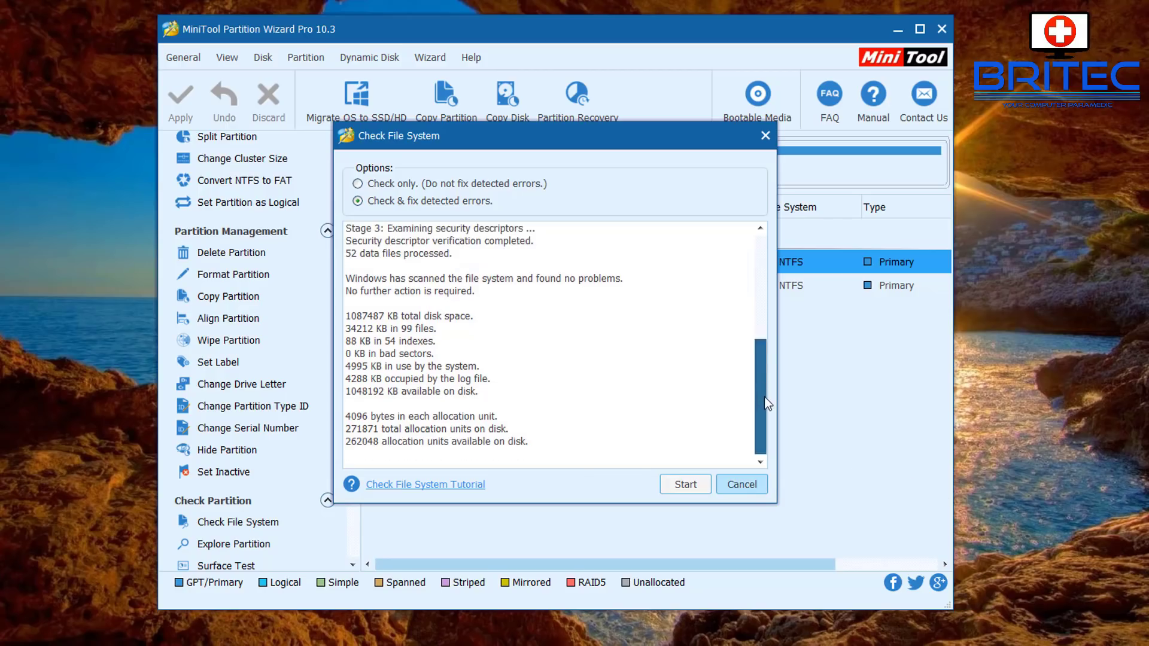
left_click(764, 135)
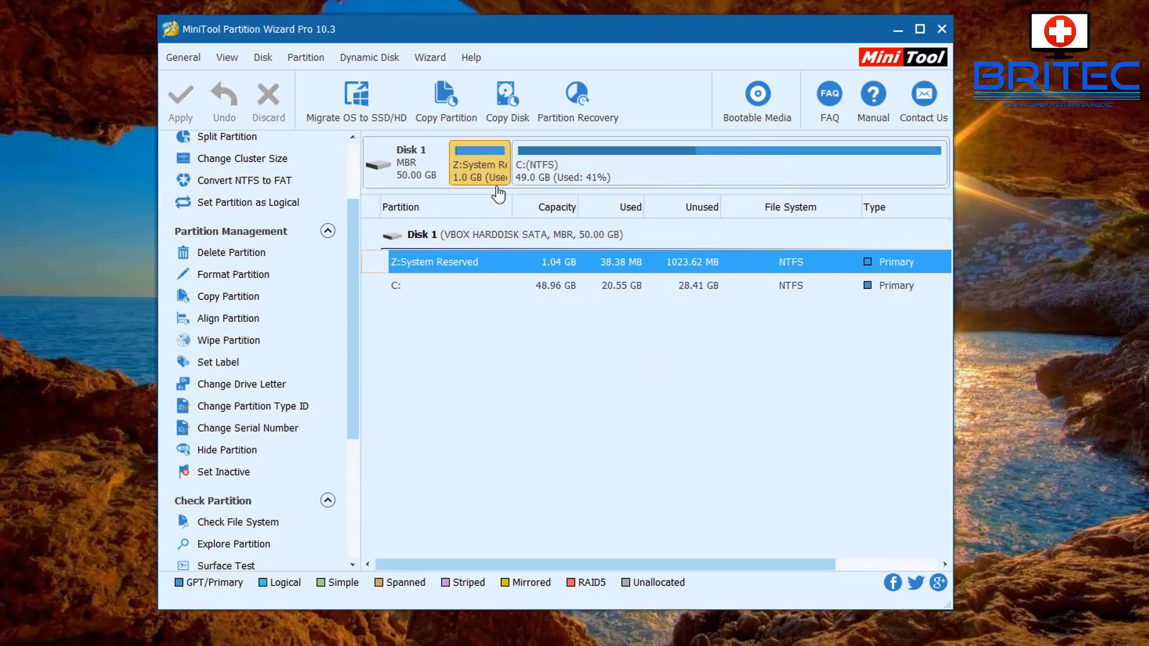
Set System Reserved's drive letter to None and start applying the change.
right_click(483, 175)
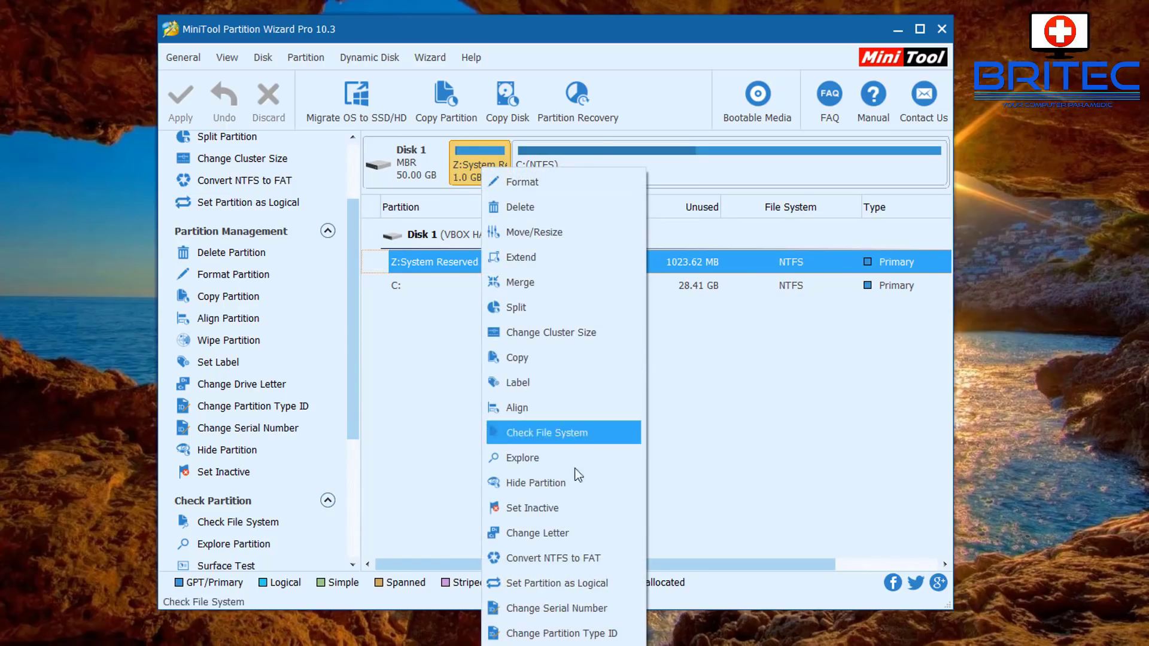
left_click(569, 533)
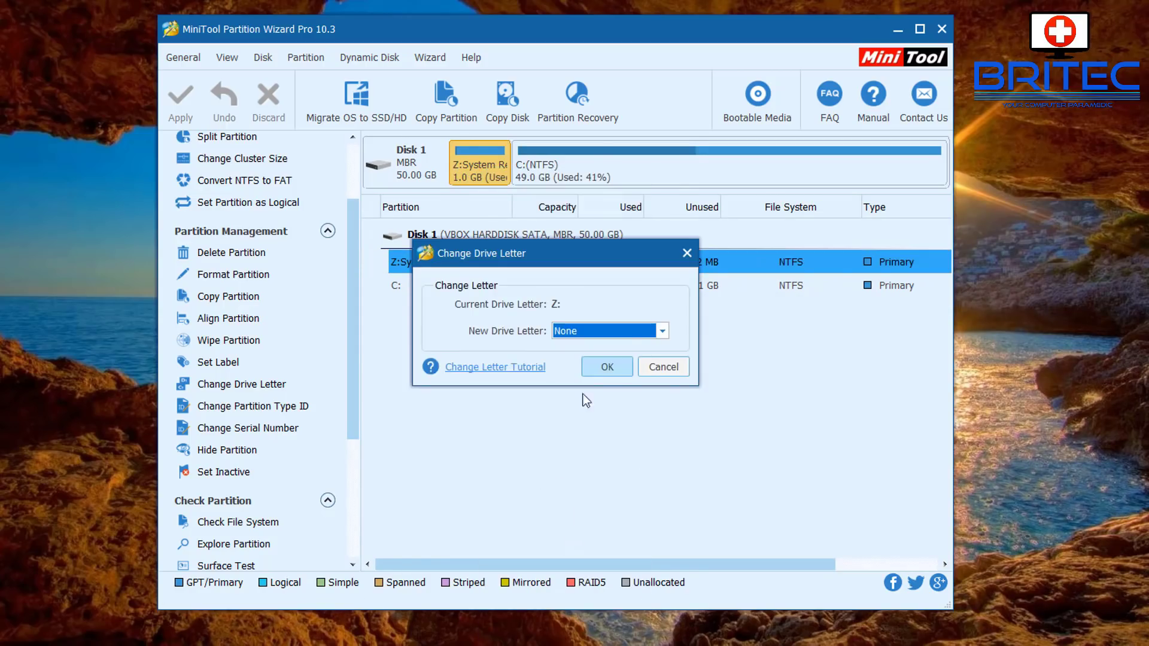
left_click(607, 367)
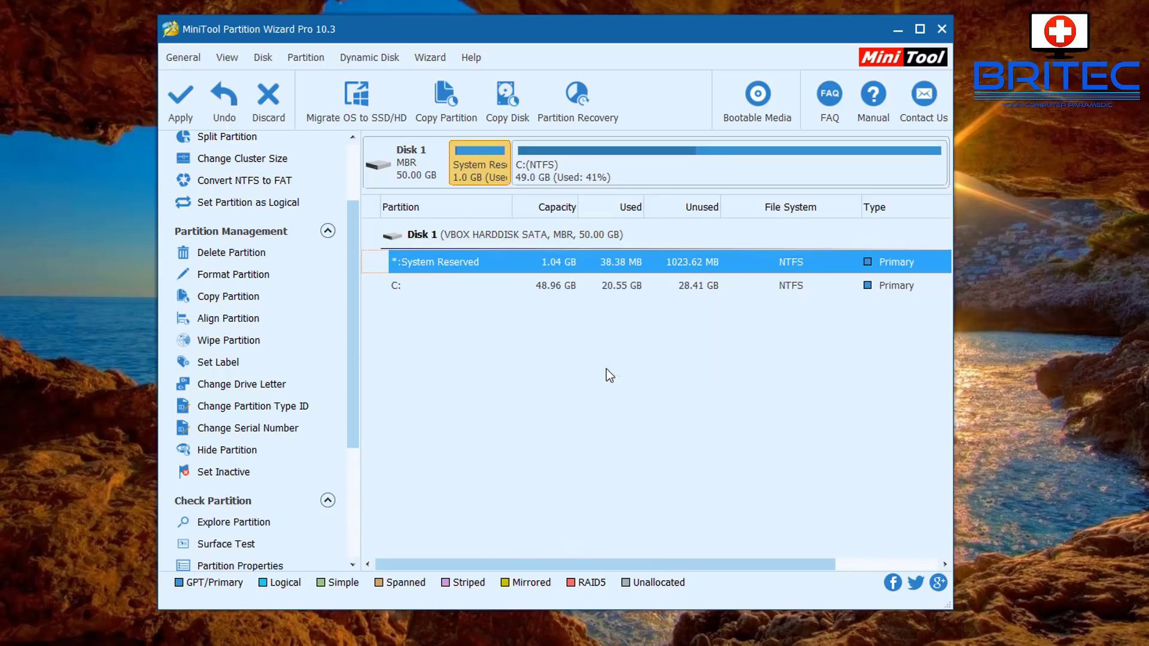
left_click(188, 111)
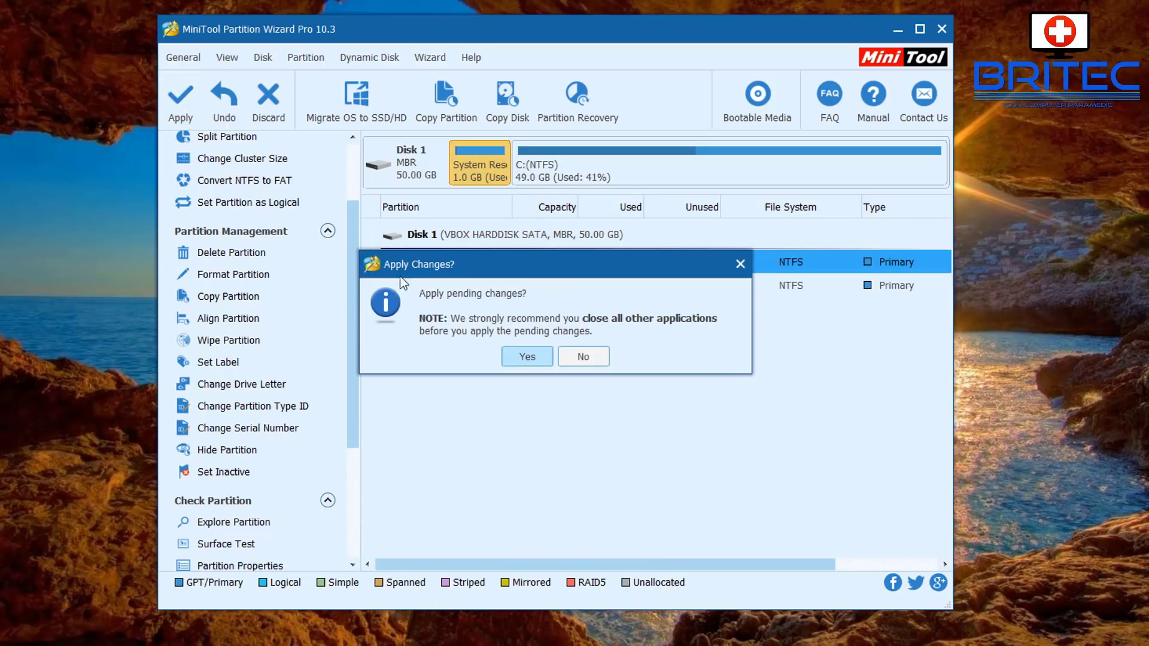
Confirm the drive-letter removal, dismiss the success message, and exit Partition Wizard.
left_click(522, 360)
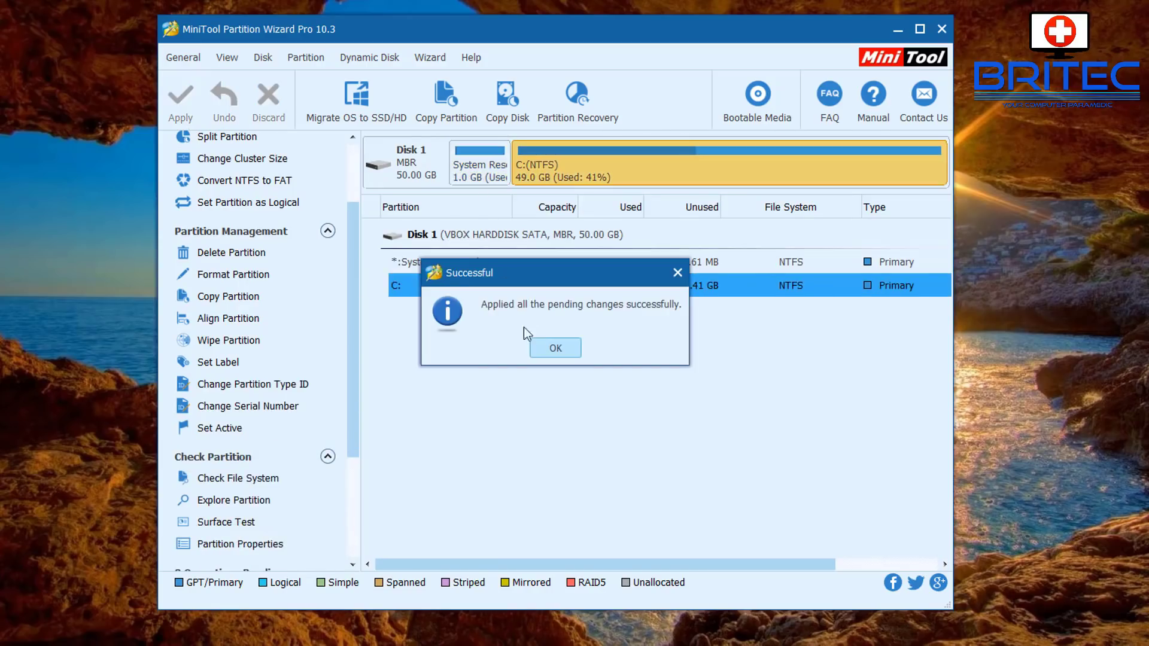
left_click(560, 349)
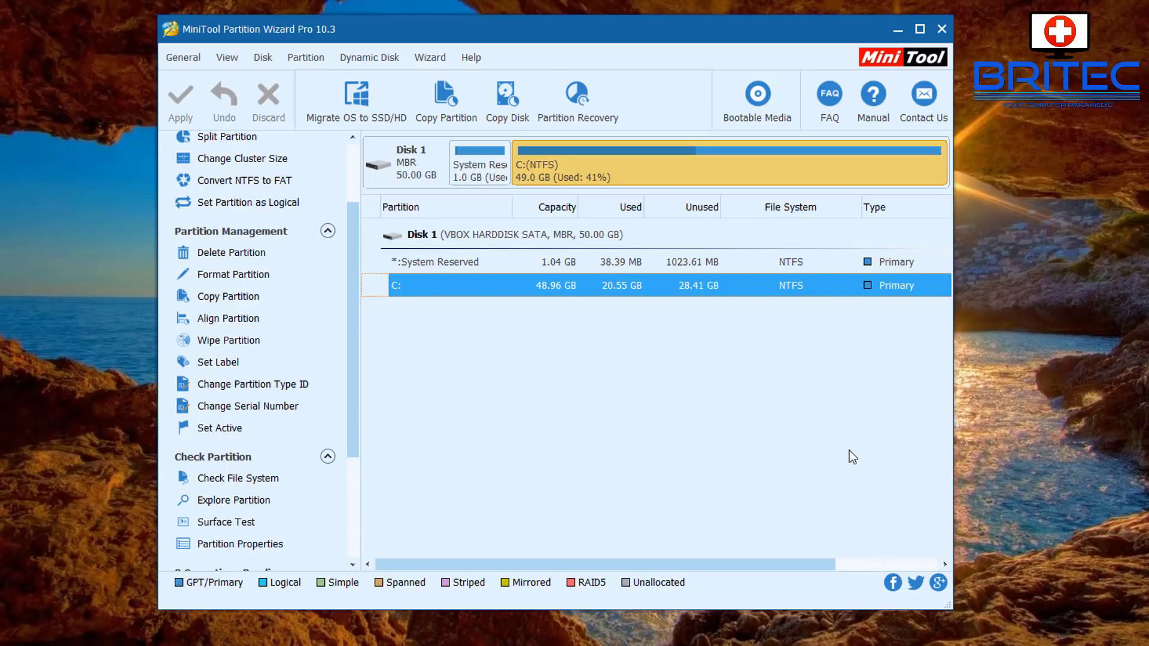
left_click(941, 29)
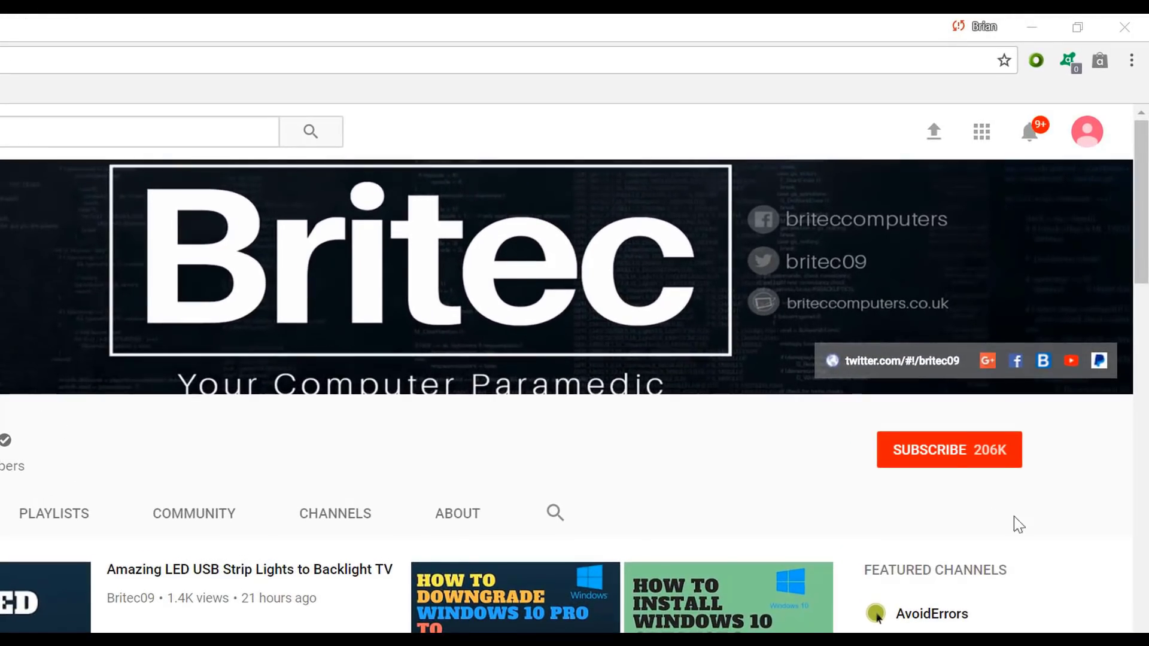
Subscribe to the Britec YouTube channel.
left_click(964, 461)
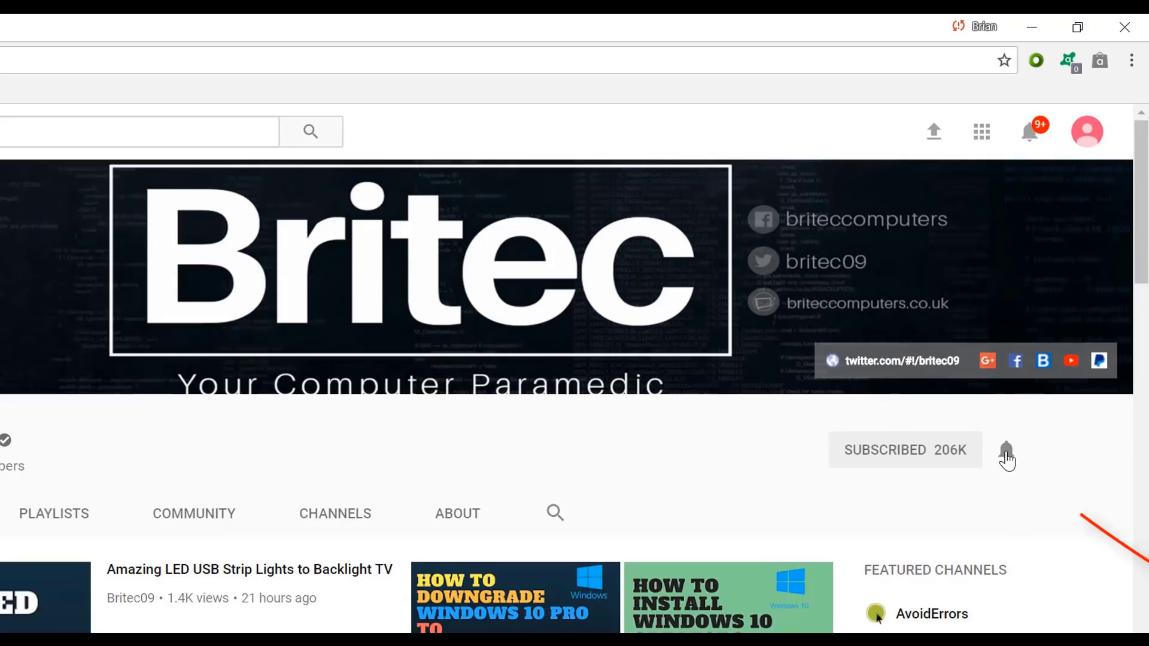